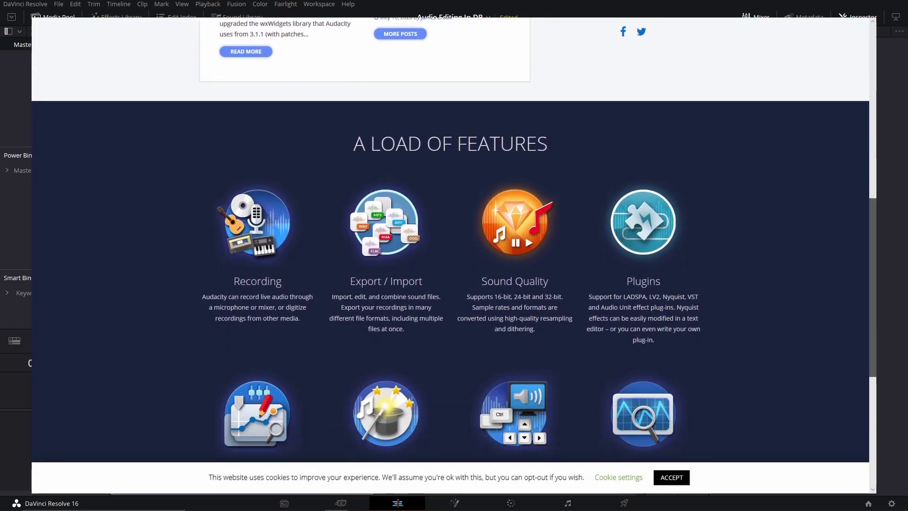
left_click_drag(875, 398, 873, 171)
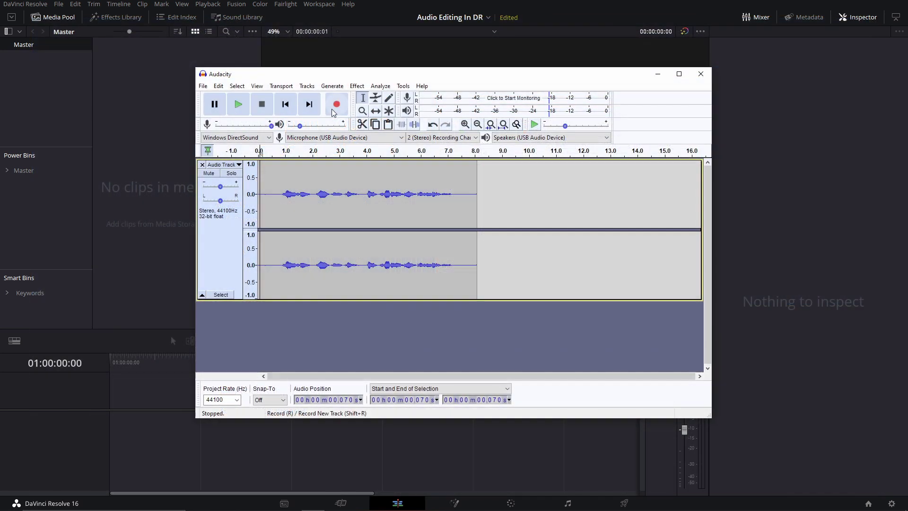
Play back the recorded voice track from near its start to listen to the unprocessed audio
left_click_drag(278, 184, 466, 198)
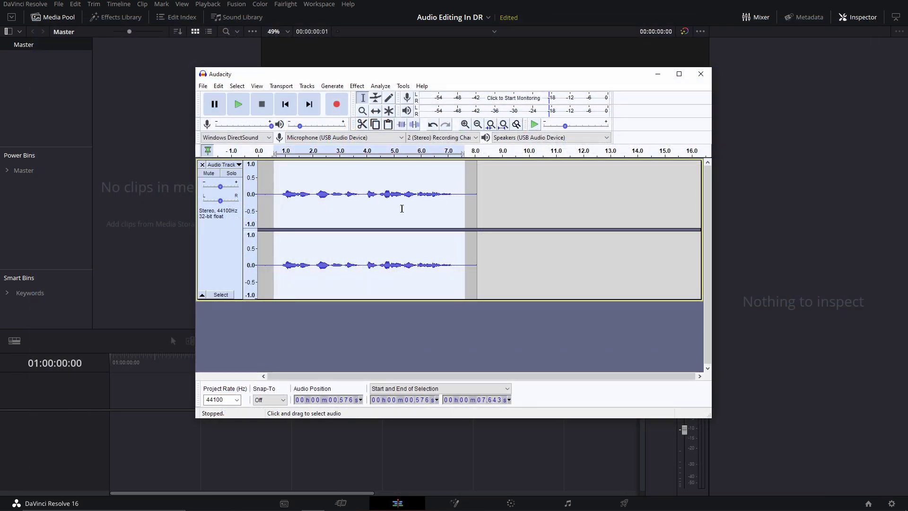
left_click(265, 223)
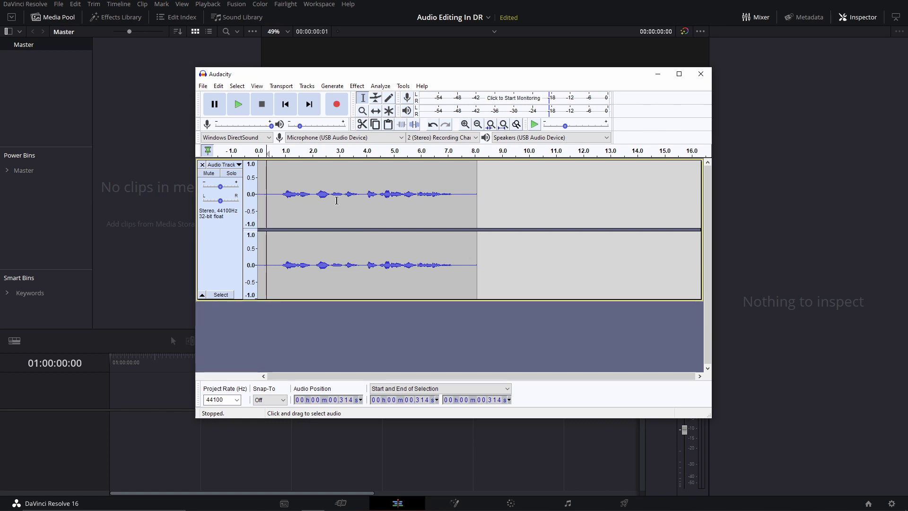
key("space")
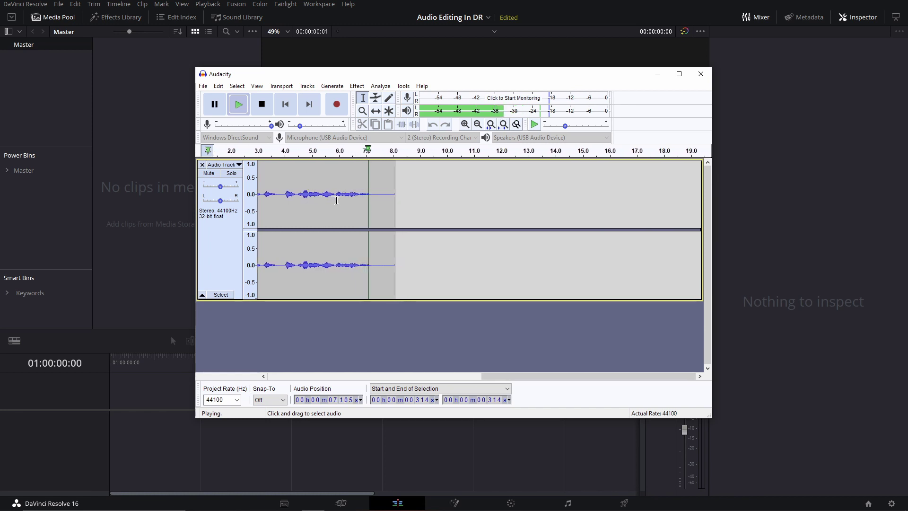
left_click_drag(399, 377, 288, 372)
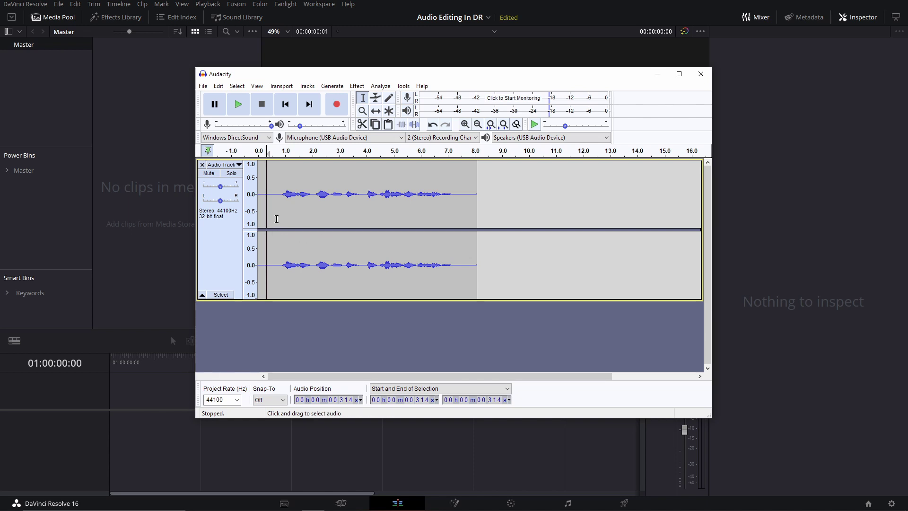
Select the silent section before the speech, about the first 0.8 seconds, and capture it as the noise profile
left_click_drag(279, 218, 256, 218)
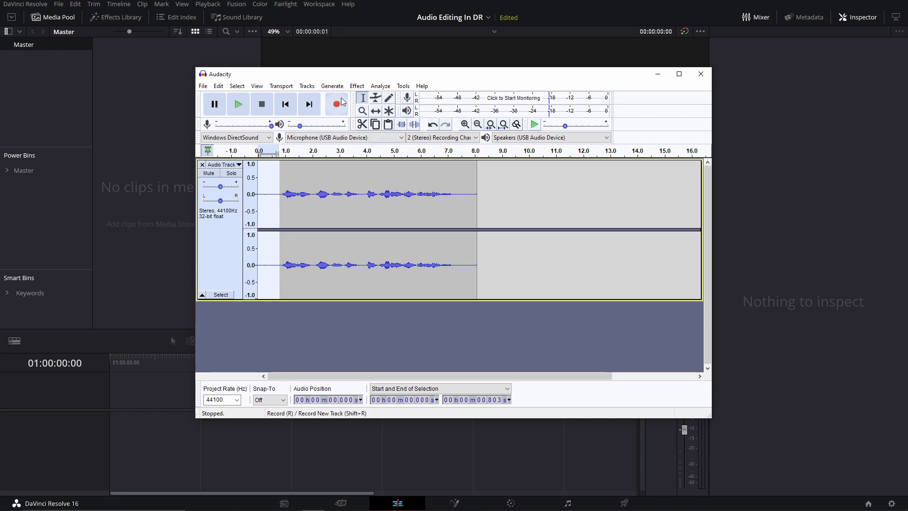
left_click(357, 86)
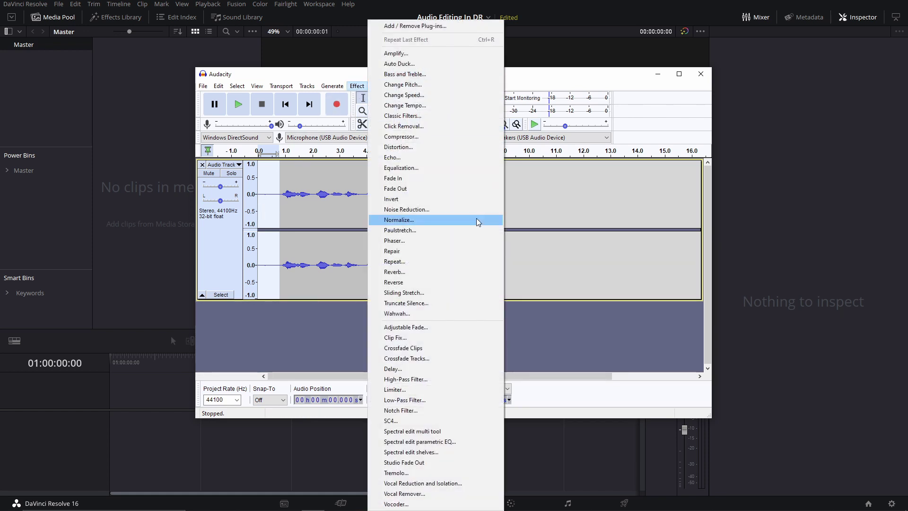
left_click(462, 209)
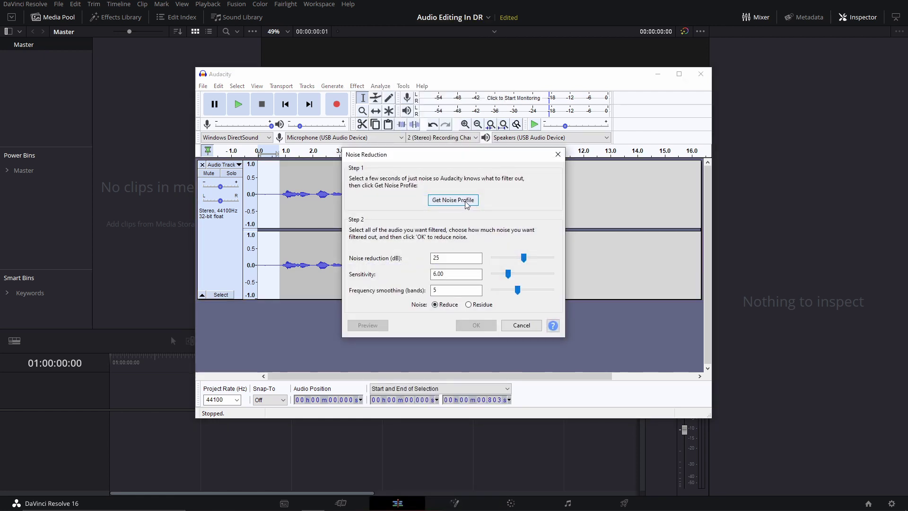
left_click(465, 201)
left_click(465, 200)
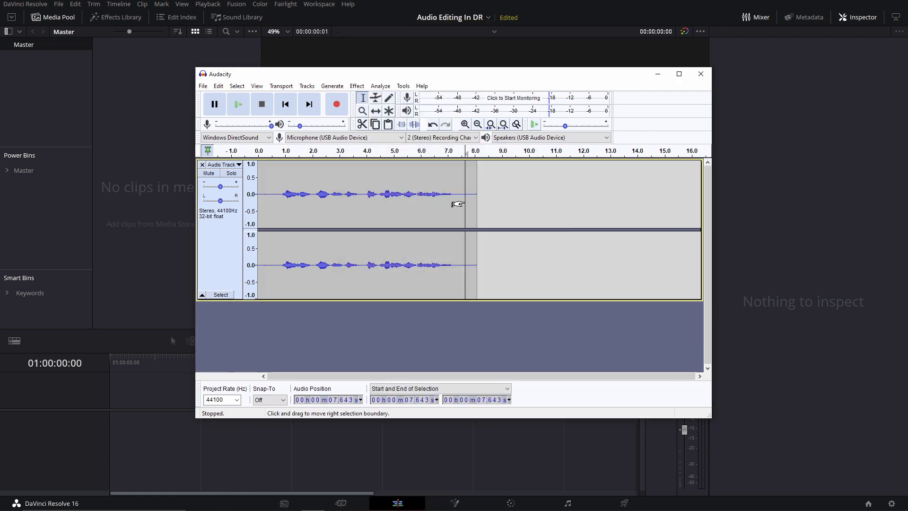
Apply Noise Reduction to the whole track with 25 dB reduction, sensitivity 6.00 and 5 frequency smoothing bands
key("ctrl+a")
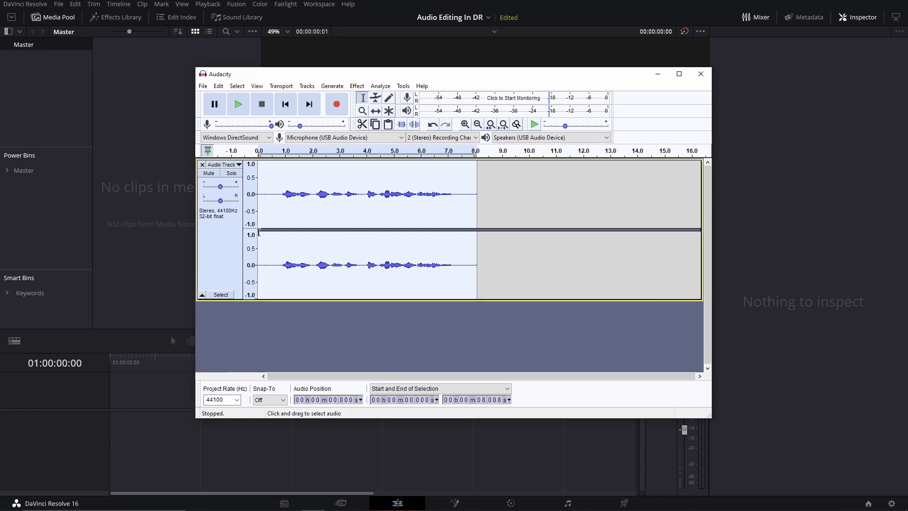
key("space")
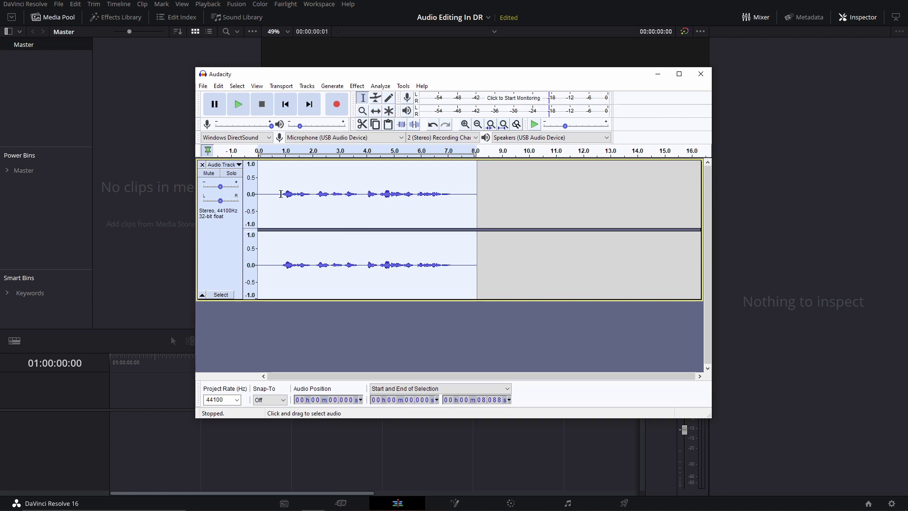
left_click(356, 85)
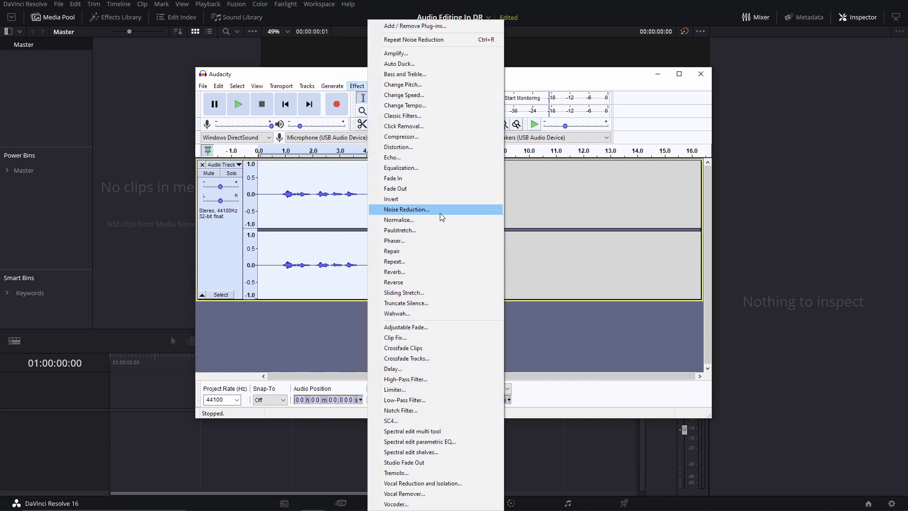
left_click(432, 42)
key("ctrl+a")
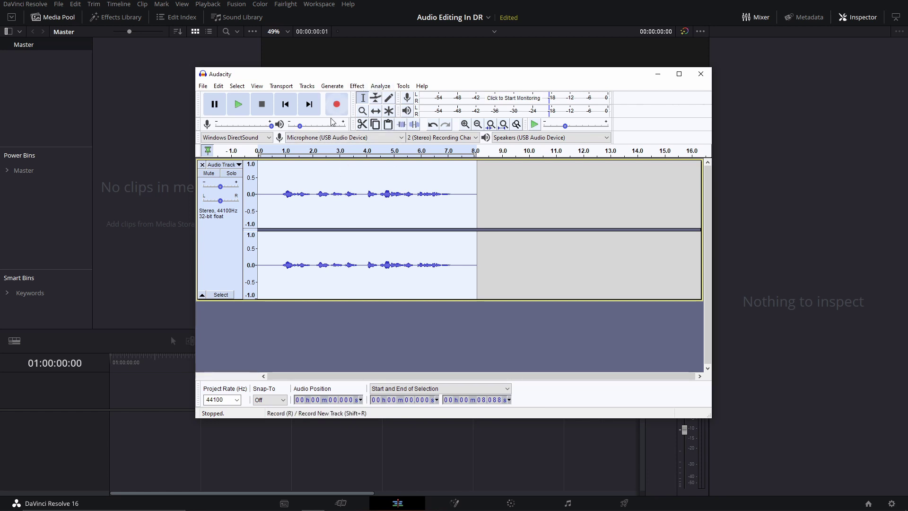
Apply the Compressor with threshold -14 dB, noise floor -40 dB, ratio 2:1, attack 0.20 secs and release 1.0 secs
left_click(363, 87)
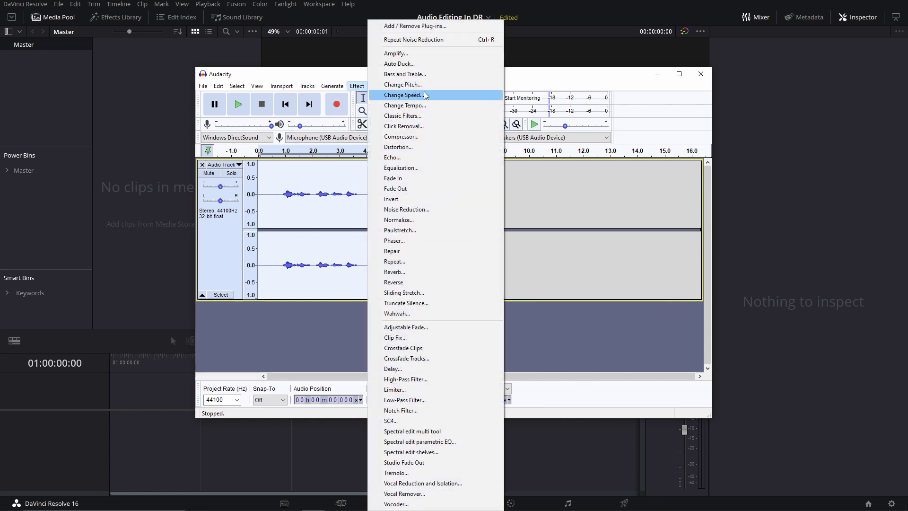
left_click(403, 137)
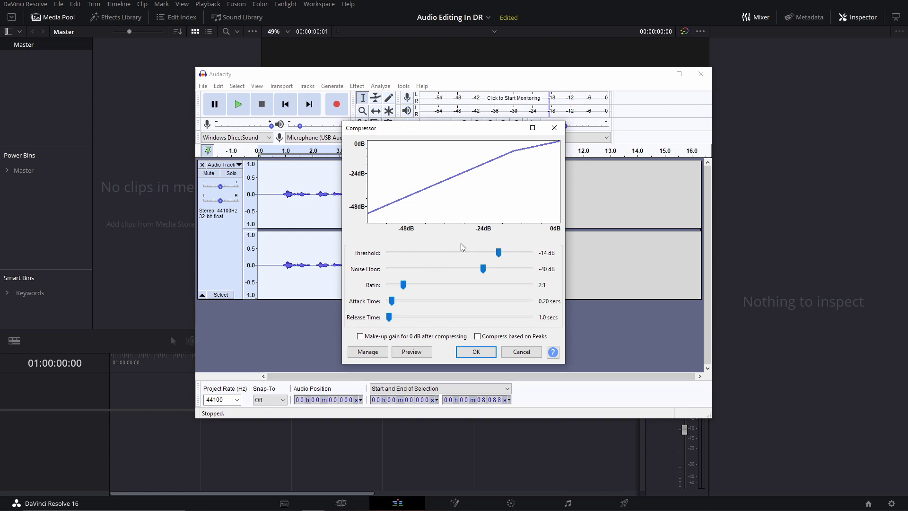
left_click(477, 352)
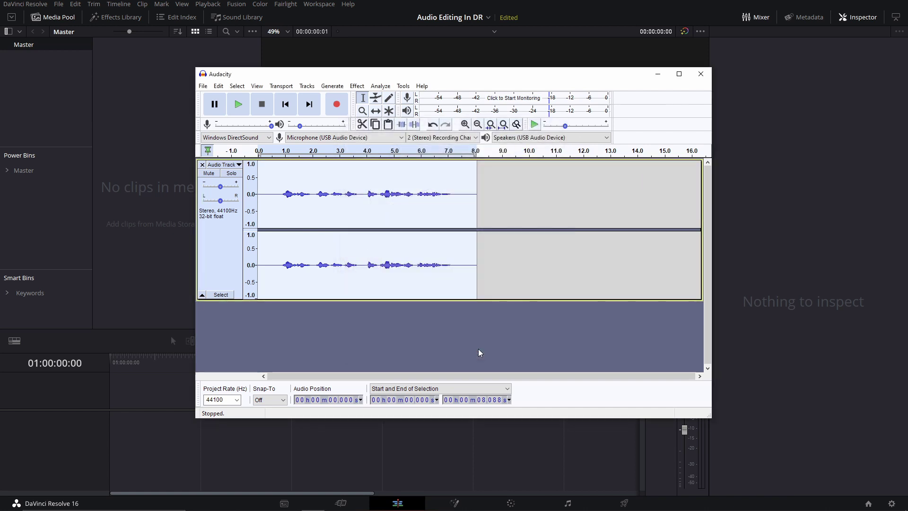
Apply a Hard Limit with 3.00 dB input gain on both channels, limit -5.50 dB, hold 2.00 ms and no make-up gain
left_click(357, 86)
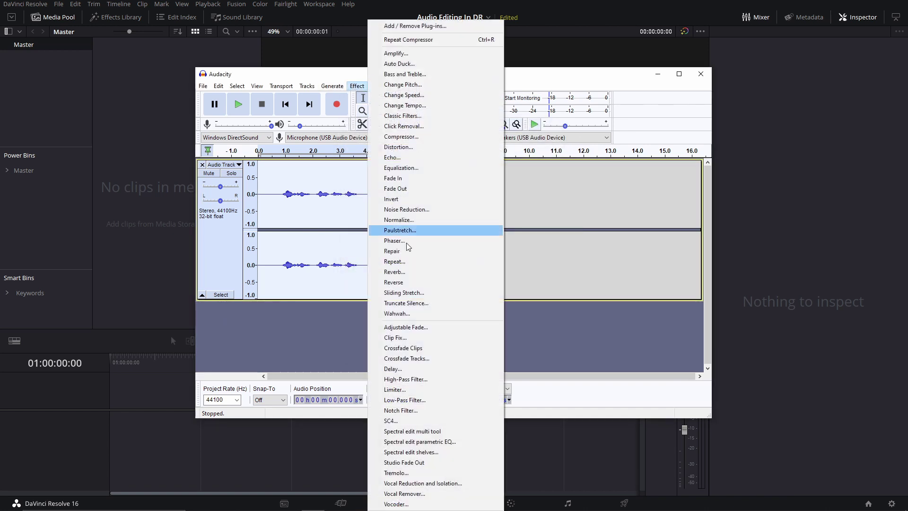
left_click(395, 389)
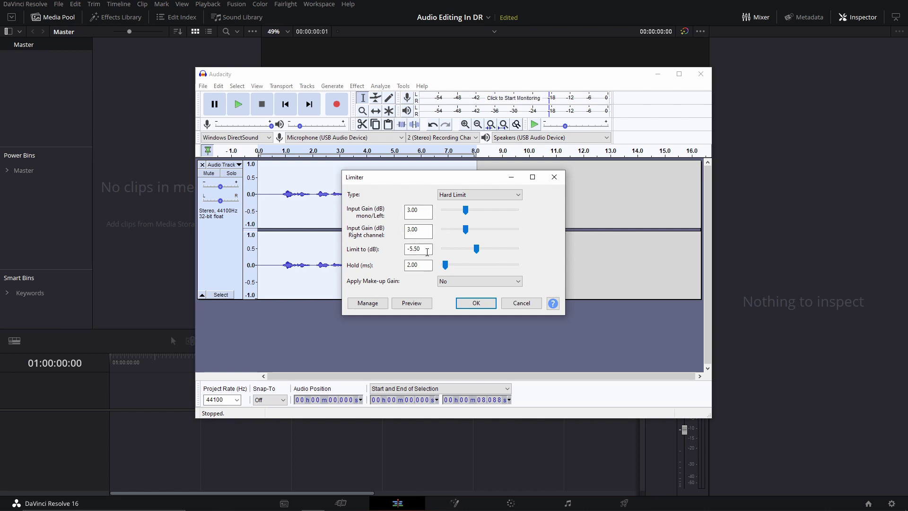
left_click(461, 301)
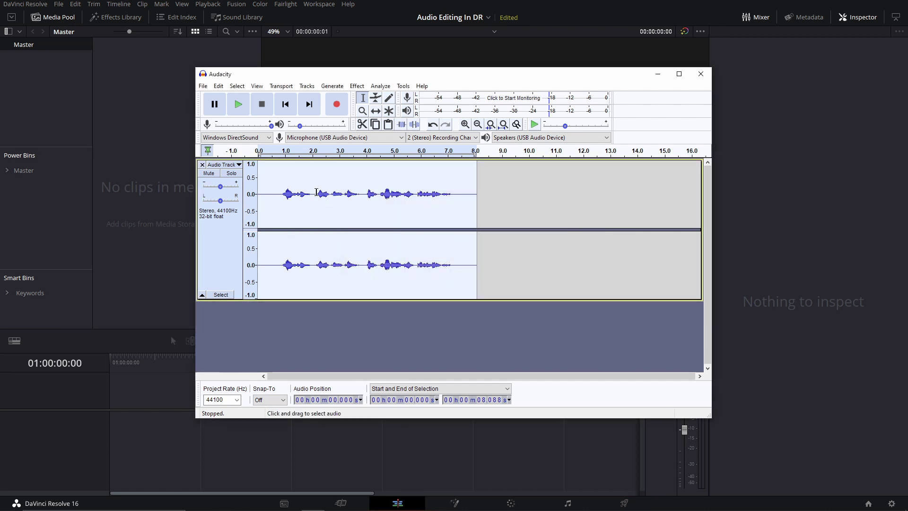
Apply Equalization to the whole track using the Bass Boost curve
left_click(356, 89)
left_click(383, 168)
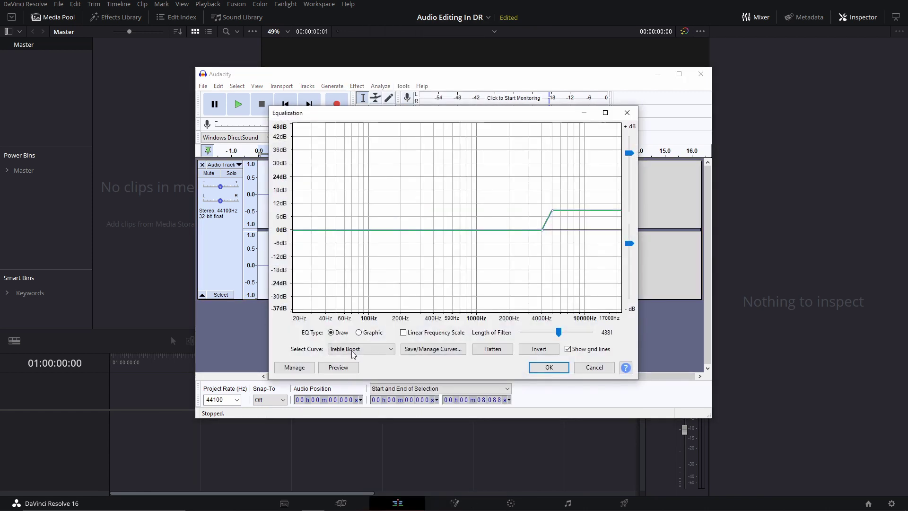
left_click(362, 349)
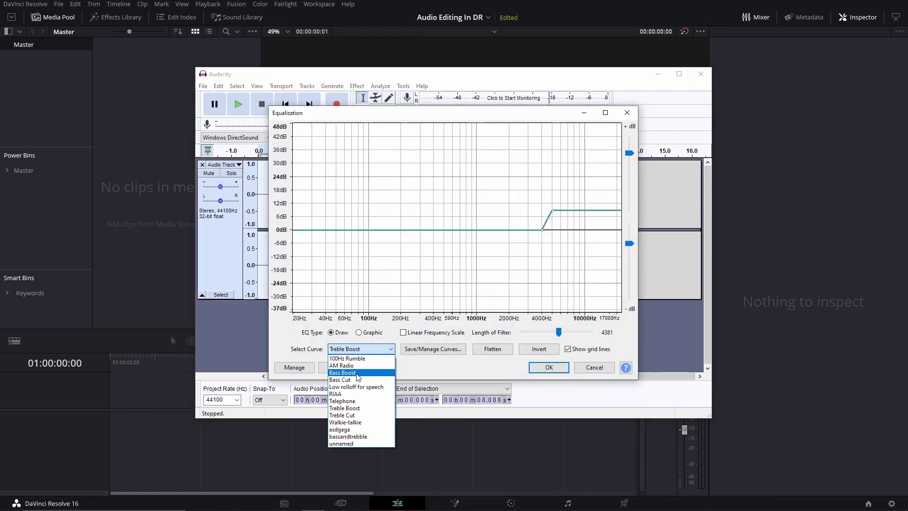
left_click(357, 373)
left_click(549, 367)
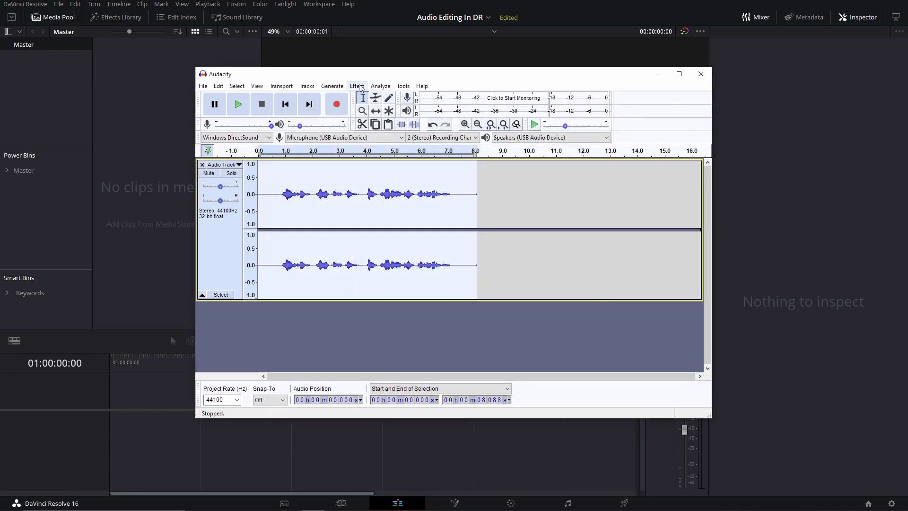
Apply Equalization again with the Treble Boost curve and play back the equalized track
left_click(357, 85)
left_click(409, 168)
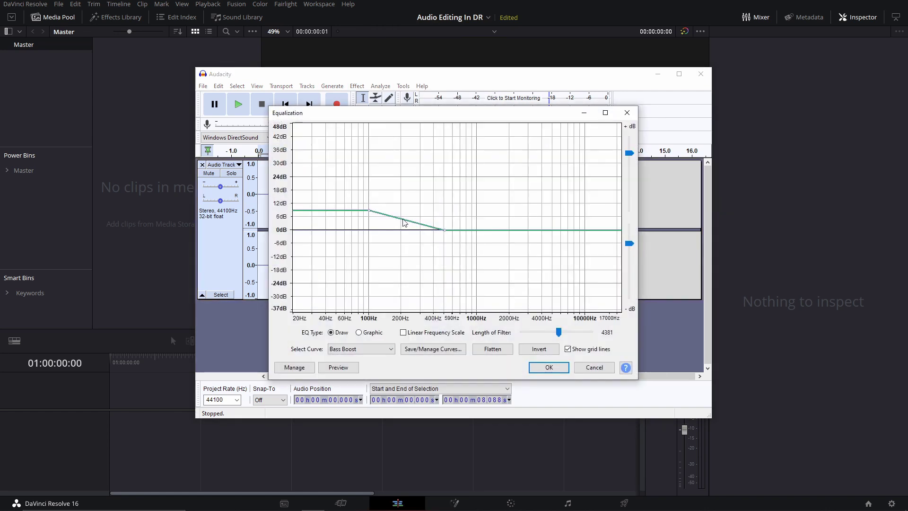
left_click(365, 349)
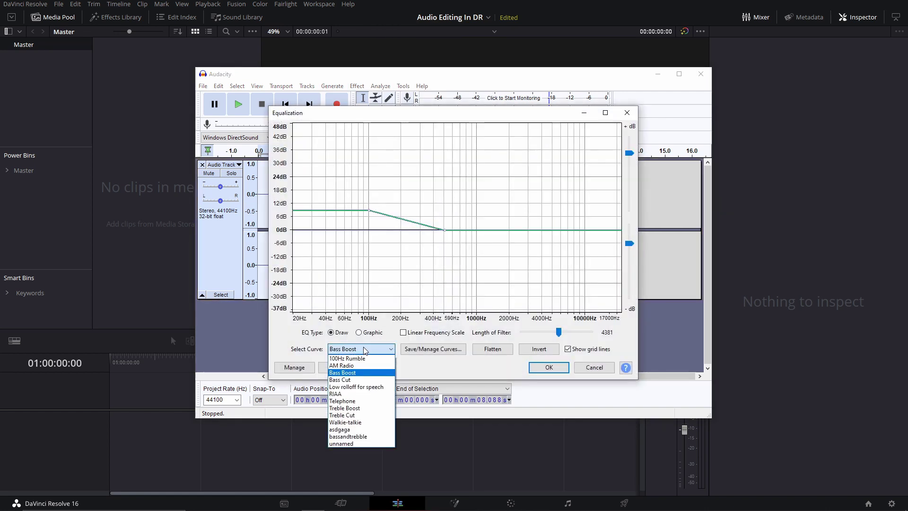
left_click(365, 414)
left_click(549, 367)
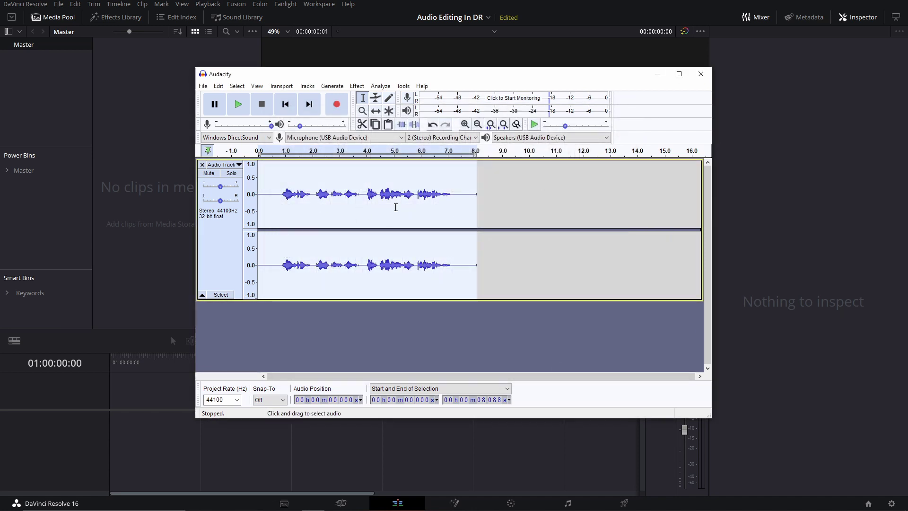
key("space")
Normalize the track's peak amplitude to -7.0 dB with DC offset removed, and listen to the result
left_click(364, 86)
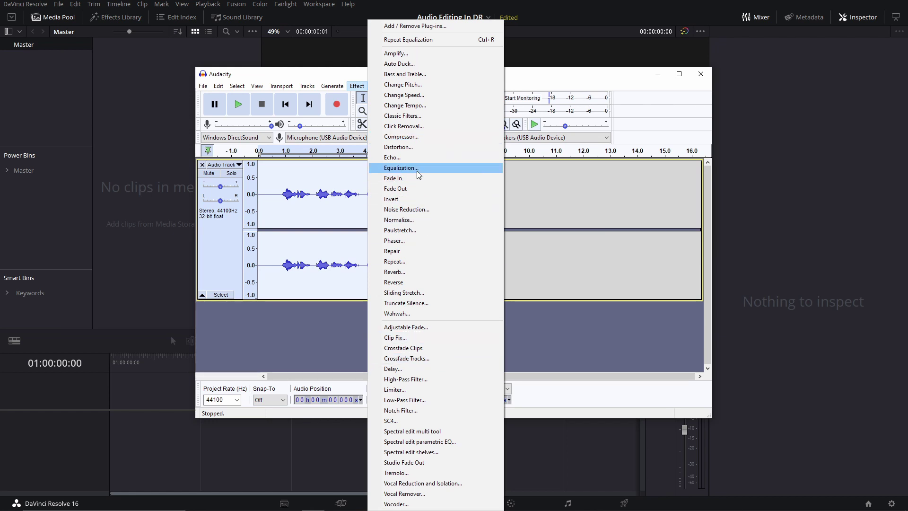
left_click(410, 225)
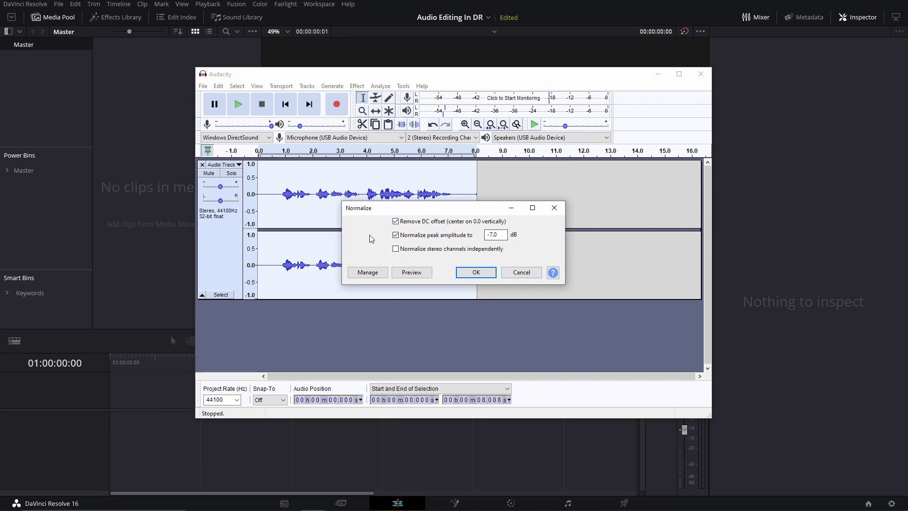
double_click(495, 235)
left_click(486, 272)
key("space")
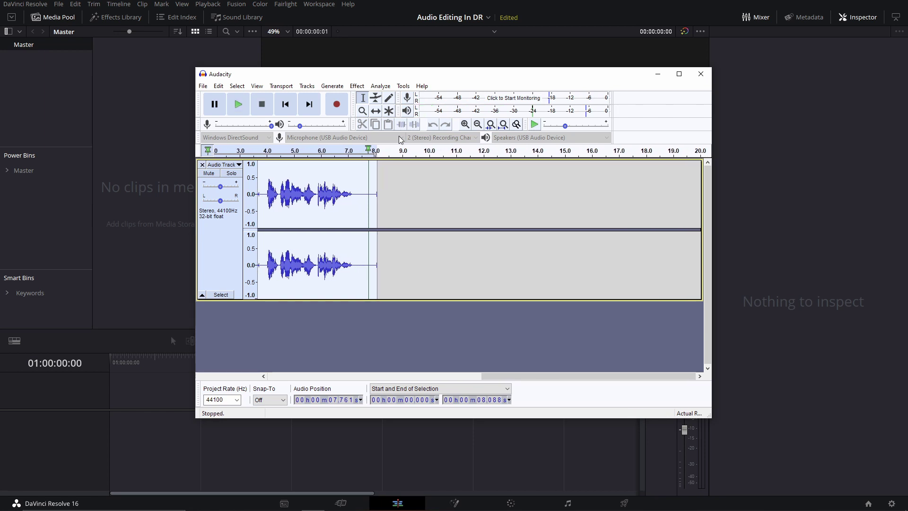
left_click_drag(374, 376, 296, 376)
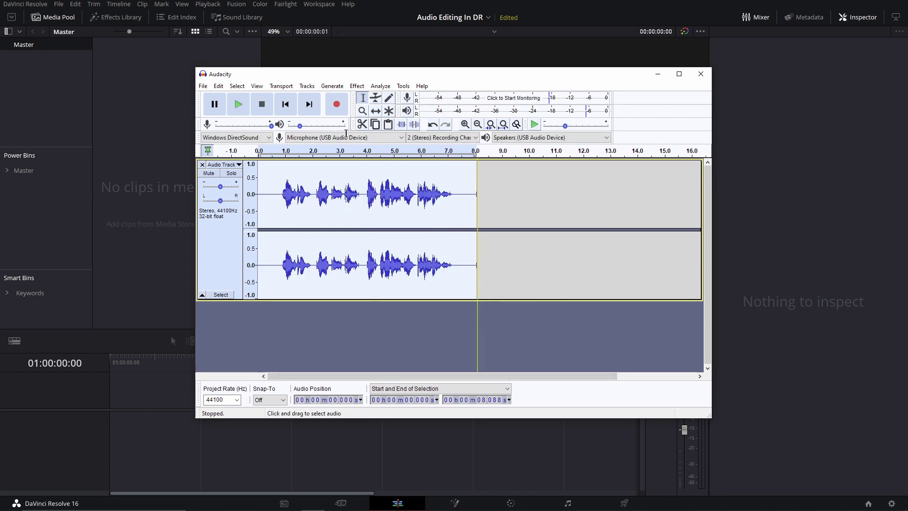
Export the audio as a WAV (Microsoft) signed 16-bit PCM file named "Audio Test Sualvi", leaving the metadata tags empty
left_click(203, 85)
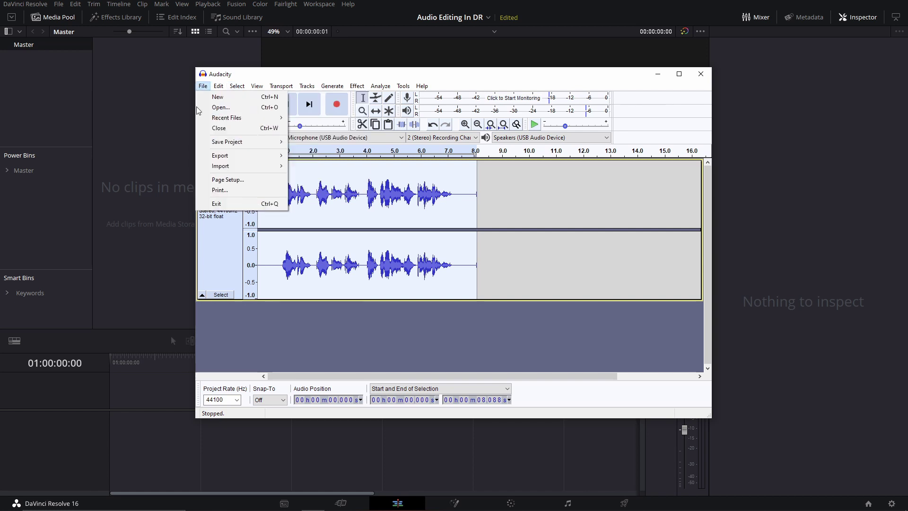
mouse_move(216, 156)
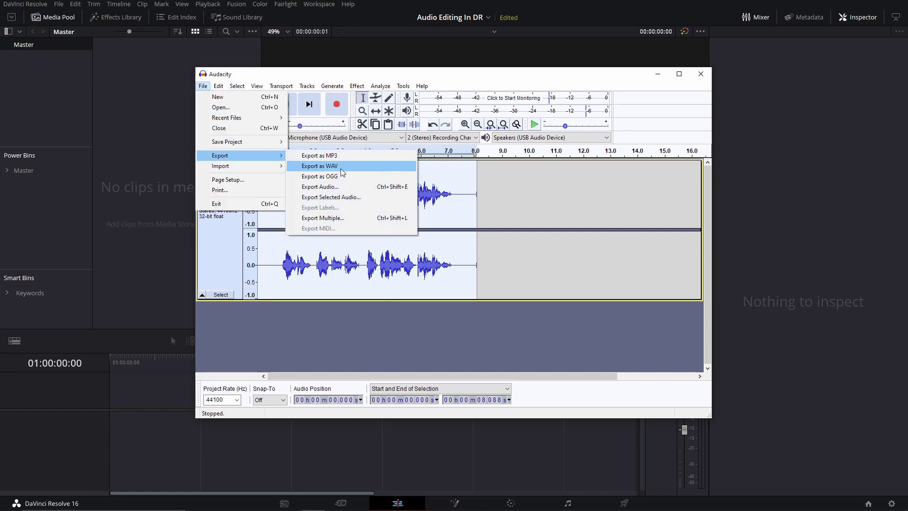
left_click(341, 167)
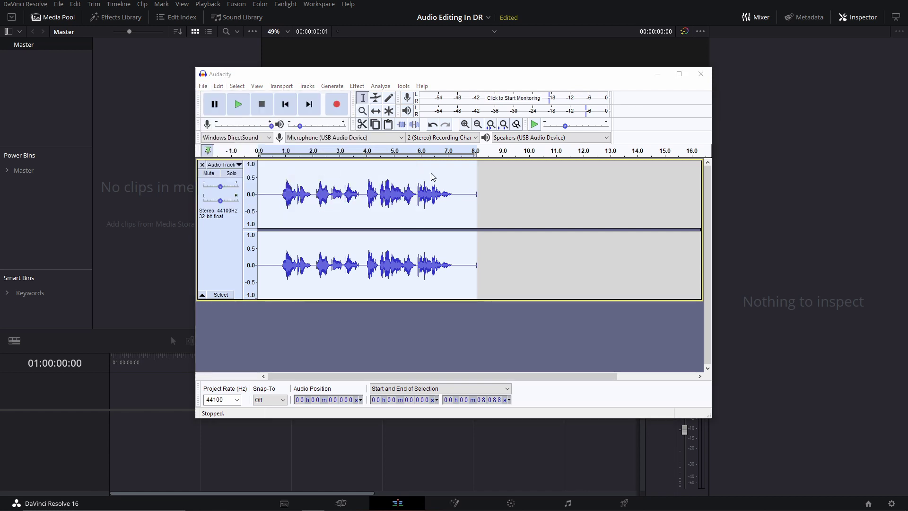
left_click(377, 280)
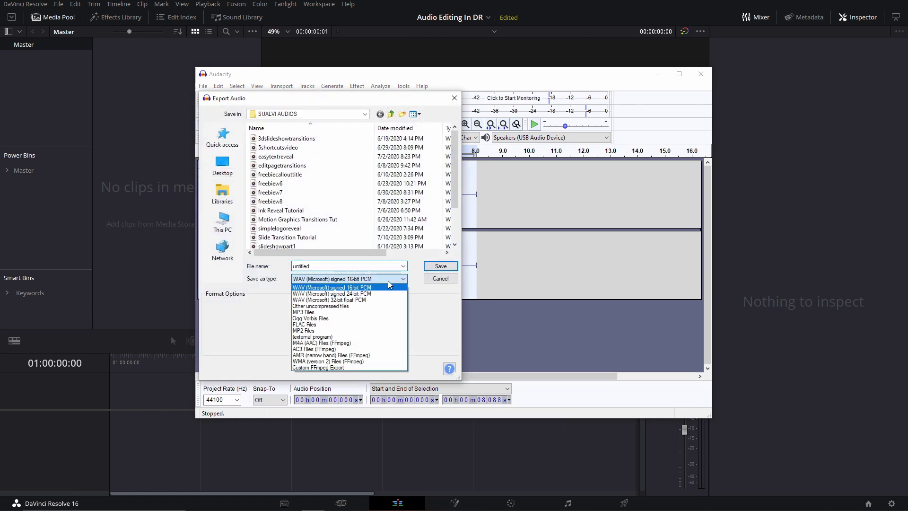
left_click(379, 294)
double_click(340, 265)
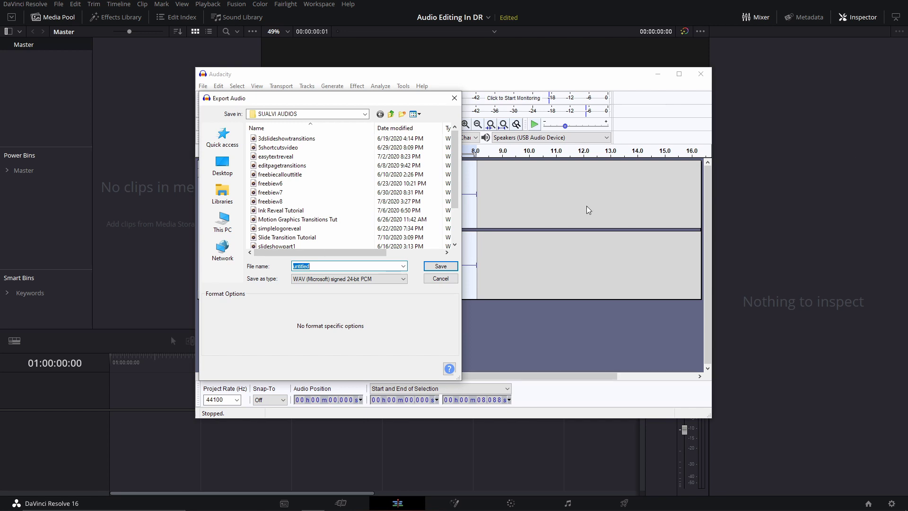
left_click(378, 281)
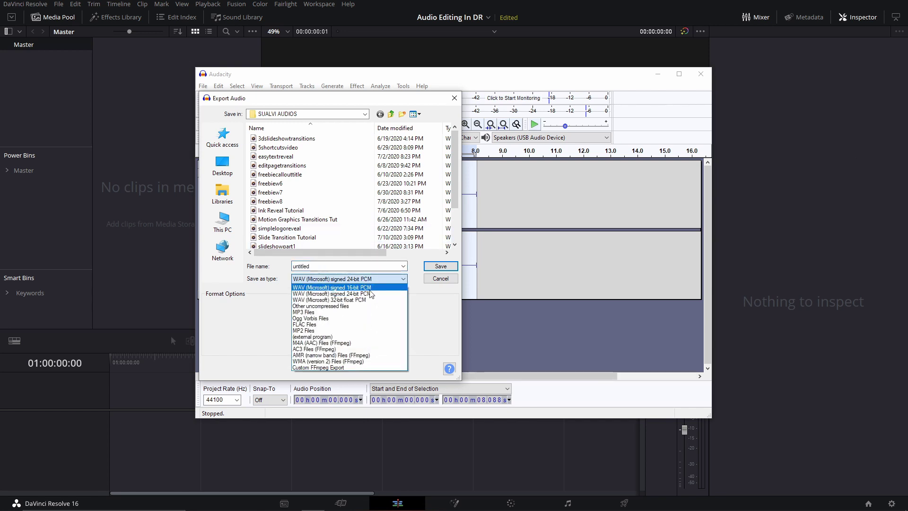
left_click(359, 287)
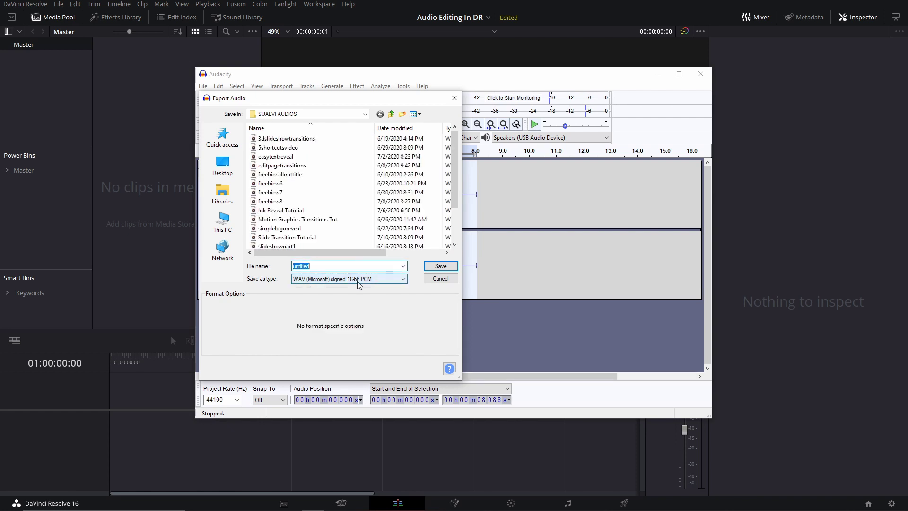
type("Audio Test Sualvi")
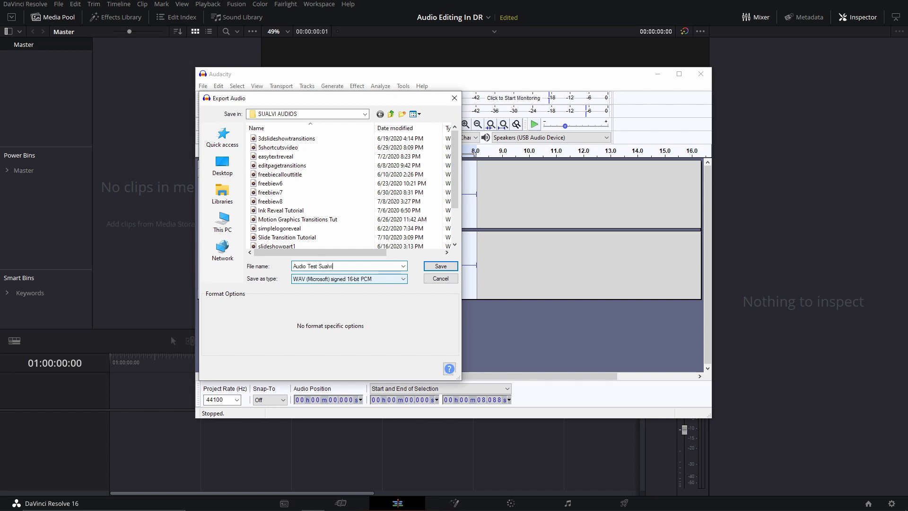
key("Return")
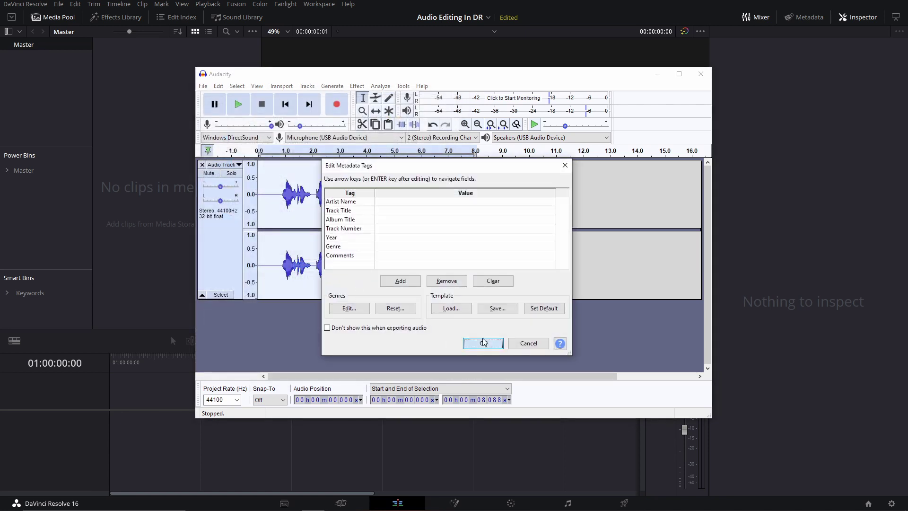
left_click(483, 343)
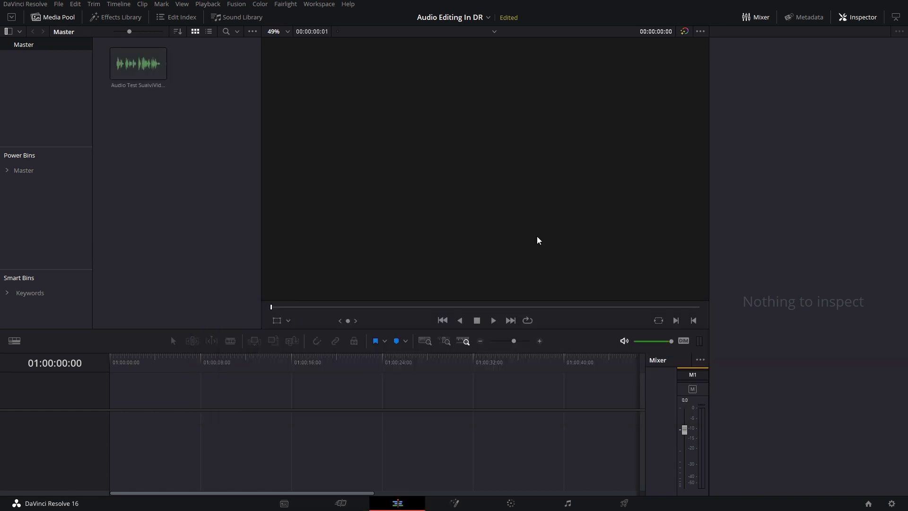
In DaVinci Resolve, place the exported audio clip at the start of a new timeline and play it back
left_click_drag(137, 63, 121, 461)
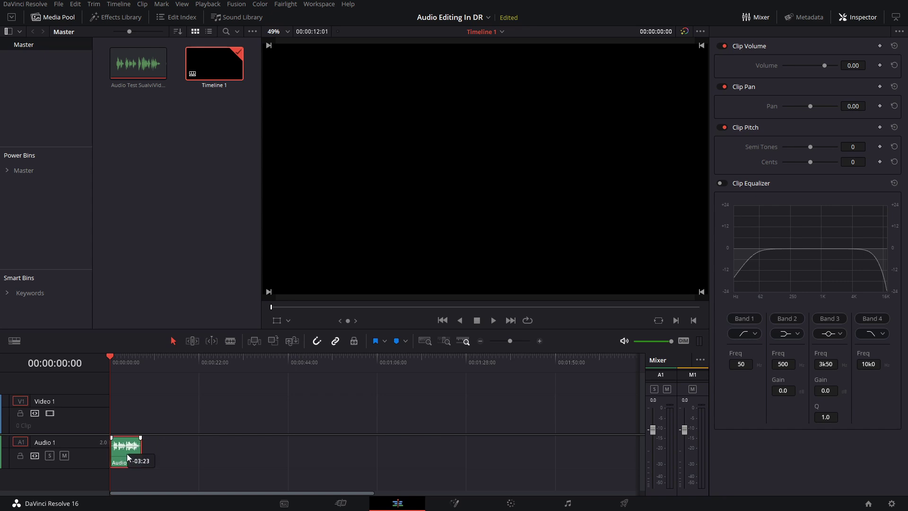
key("space")
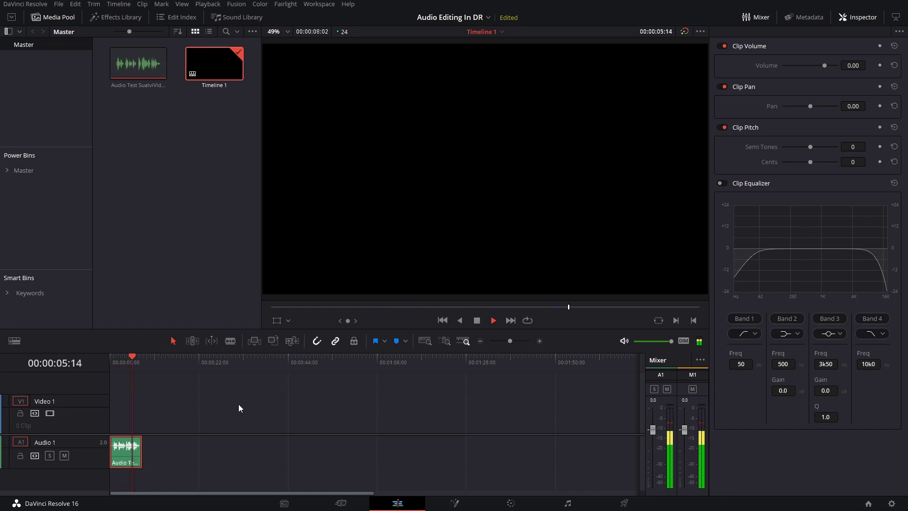
key("space")
left_click(123, 361)
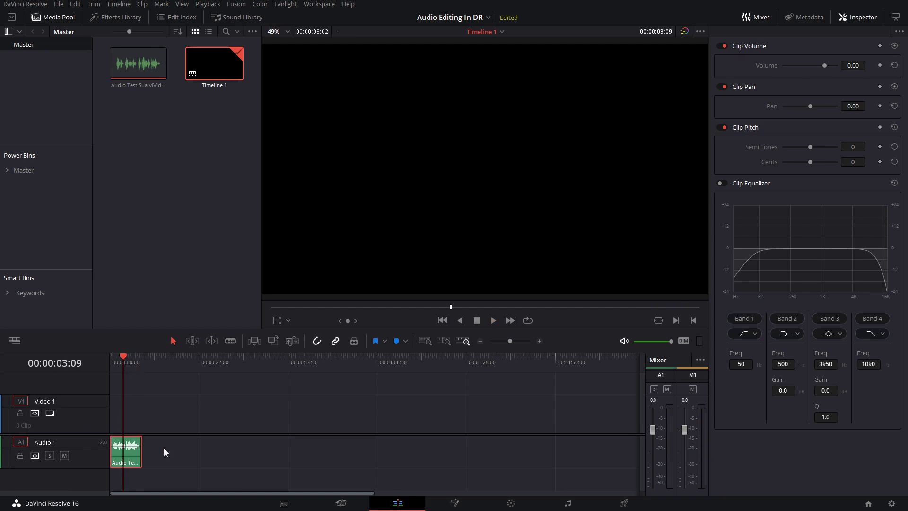
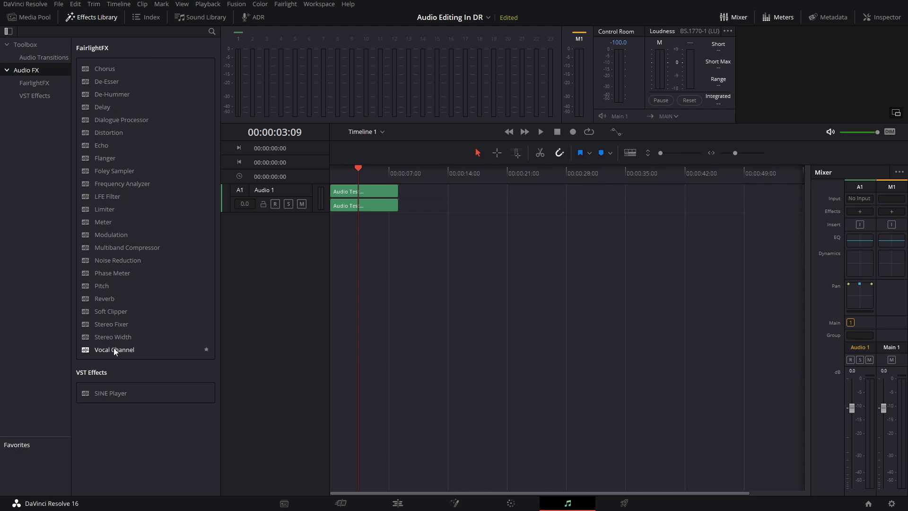
Add the Vocal Channel effect to the Audio 1 track and load its voicepreset preset
left_click_drag(114, 349, 858, 197)
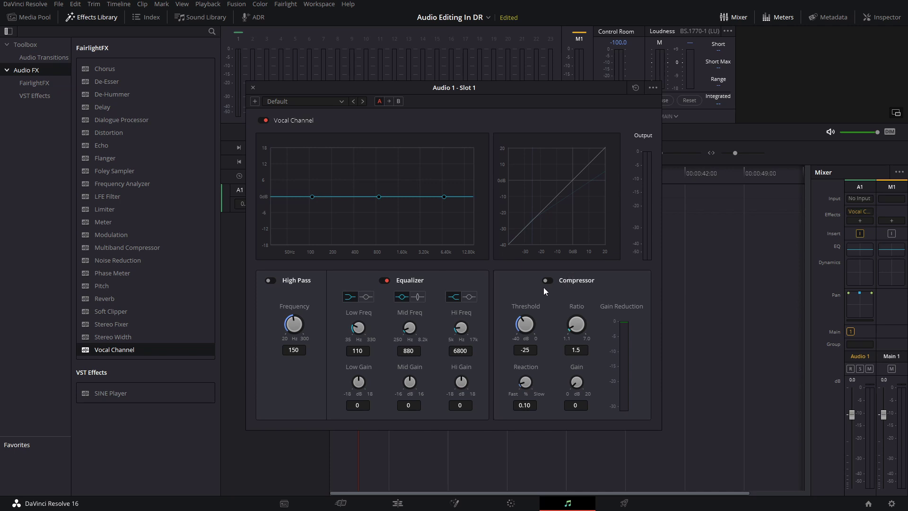
left_click(303, 102)
left_click(298, 124)
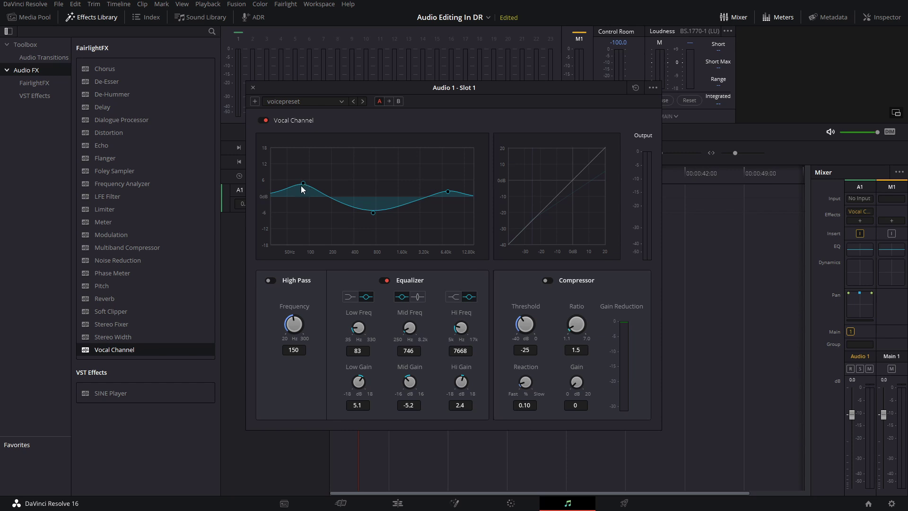
Set the Vocal Channel equalizer's low band to 84 Hz with 3.3 dB gain and listen to the track
left_click_drag(304, 185, 305, 191)
left_click_drag(404, 100, 469, 146)
key("space")
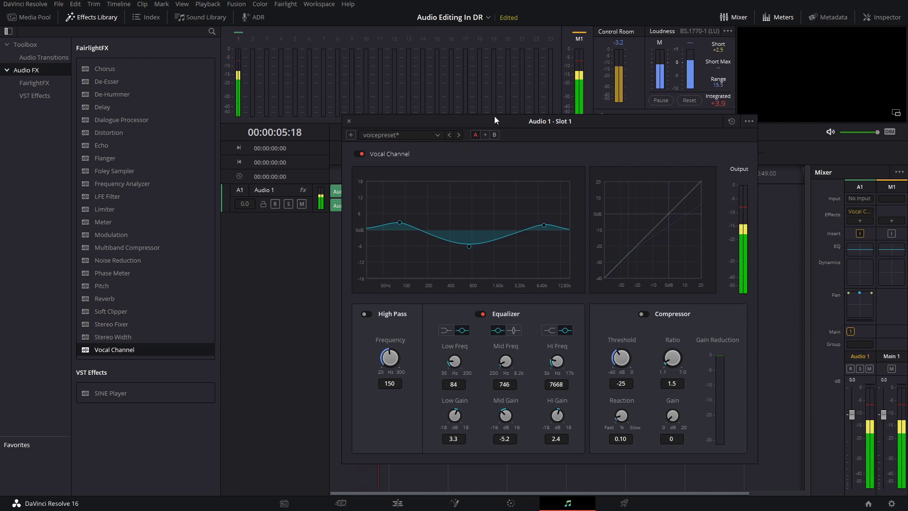
key("space")
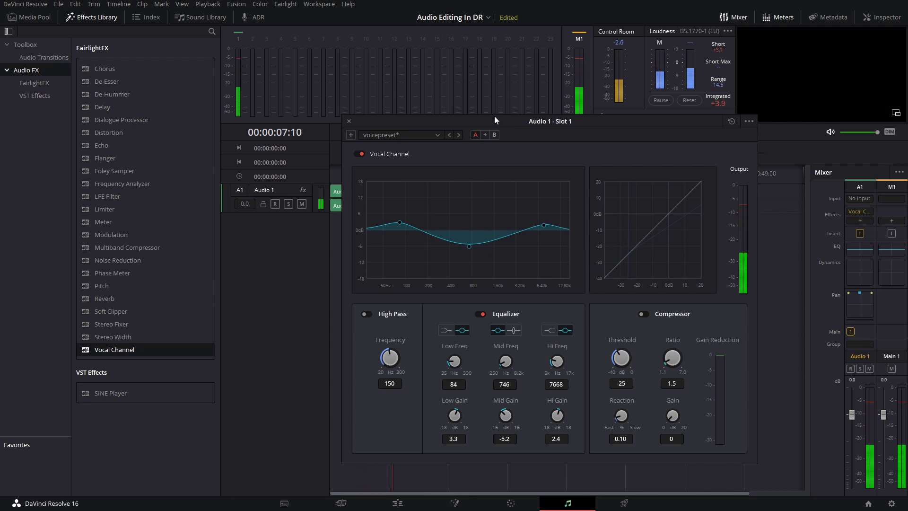
left_click_drag(441, 121, 574, 121)
During playback, try equalizer bands of 96 Hz at -13.8 dB, 736 Hz at -7.2 dB and 8255 Hz at 15.2 dB
left_click(330, 169)
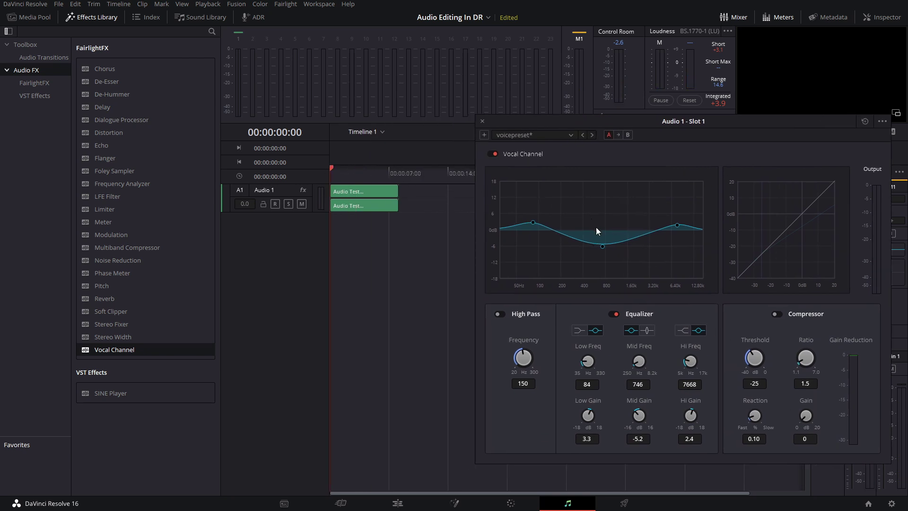
key("space")
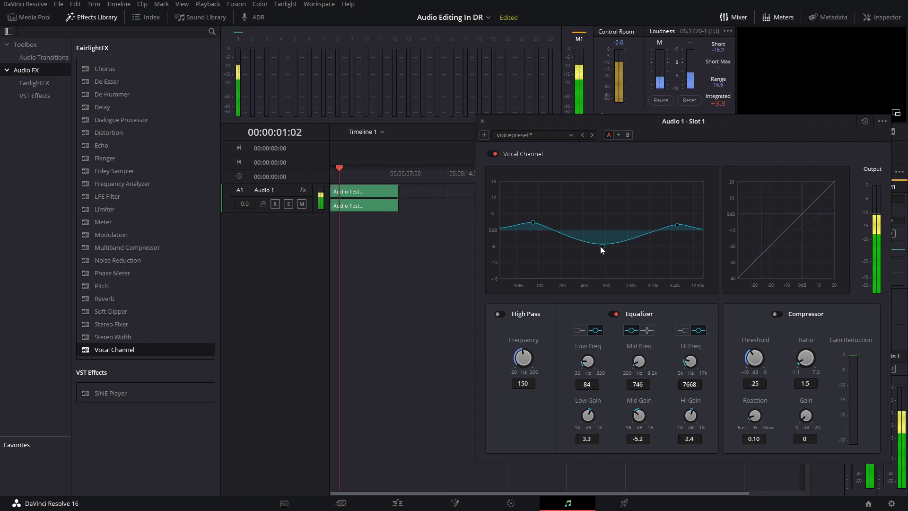
mouse_move(603, 245)
left_mouse_down()
mouse_move(603, 217)
mouse_move(602, 254)
left_mouse_up()
left_click_drag(535, 225, 537, 252)
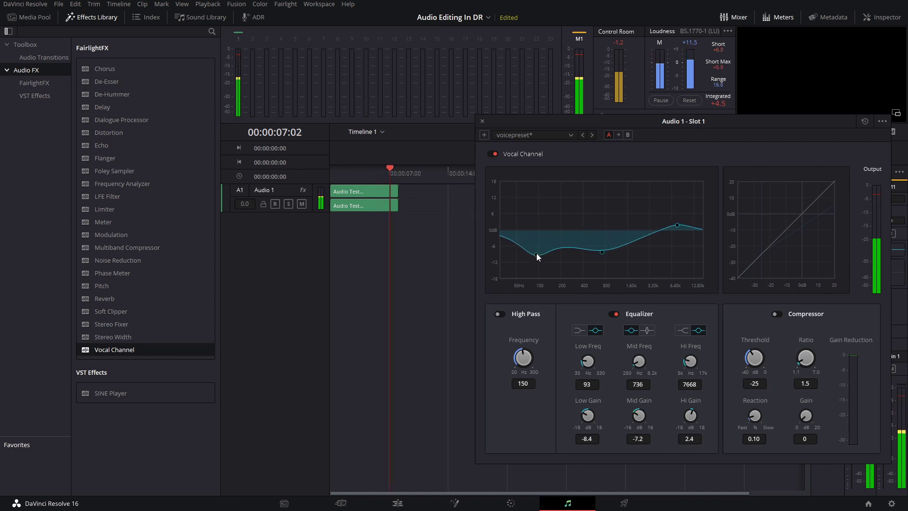
left_click(337, 175)
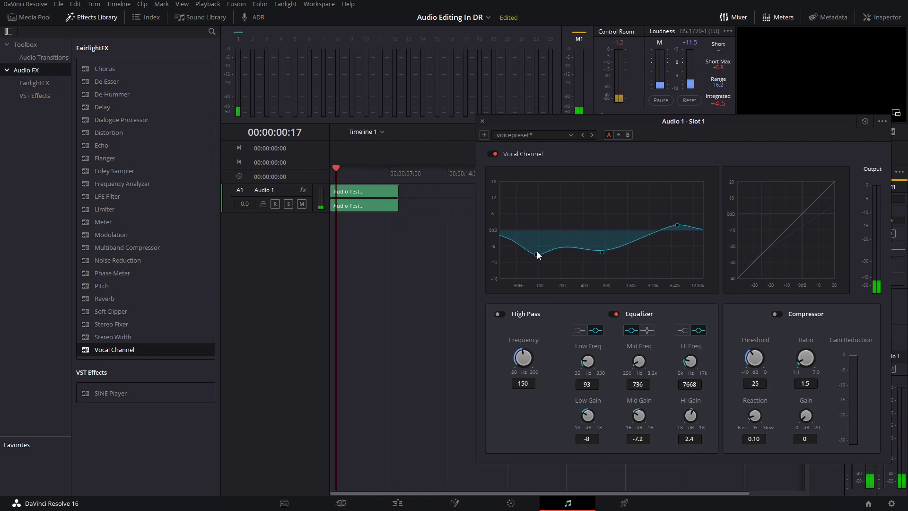
mouse_move(537, 254)
left_mouse_down()
mouse_move(531, 197)
mouse_move(537, 268)
left_mouse_up()
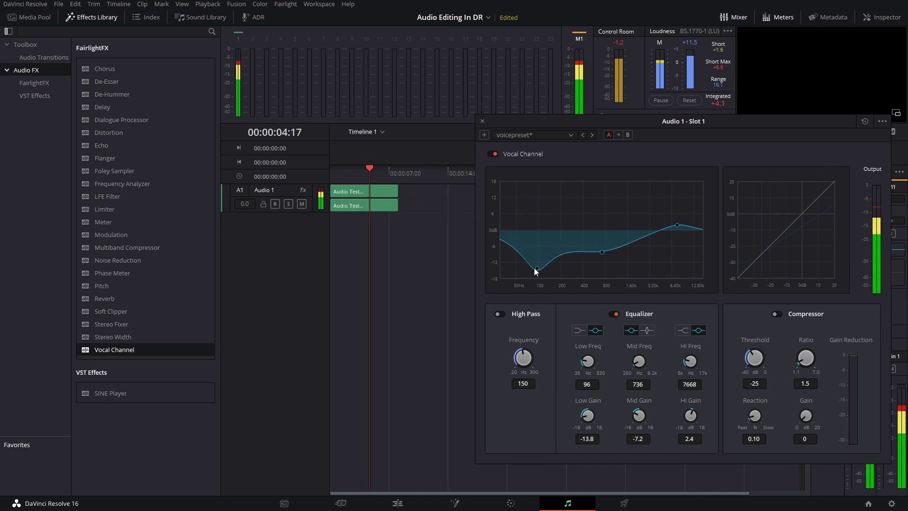
left_click_drag(683, 223, 680, 190)
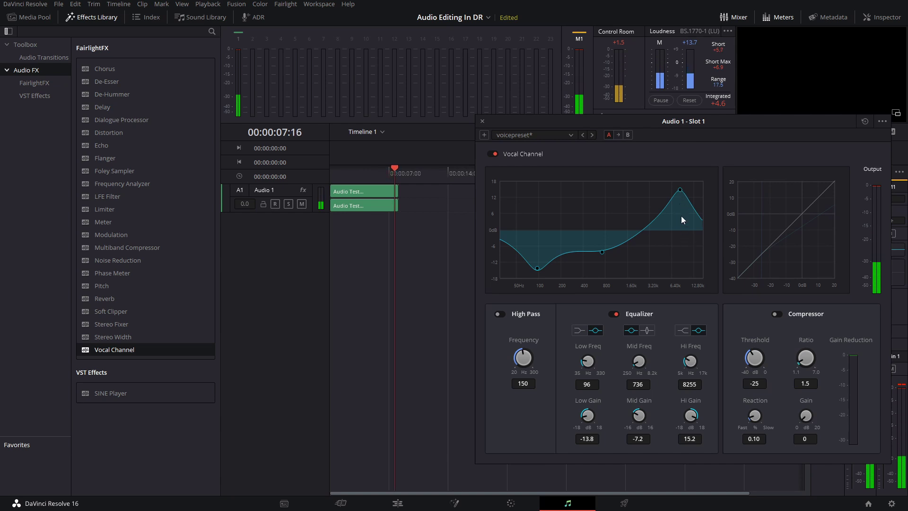
Reload voicepreset, set the mid band to 714 Hz at -2.6 dB, and slightly reduce the low band's gain
left_click(532, 136)
left_click(543, 153)
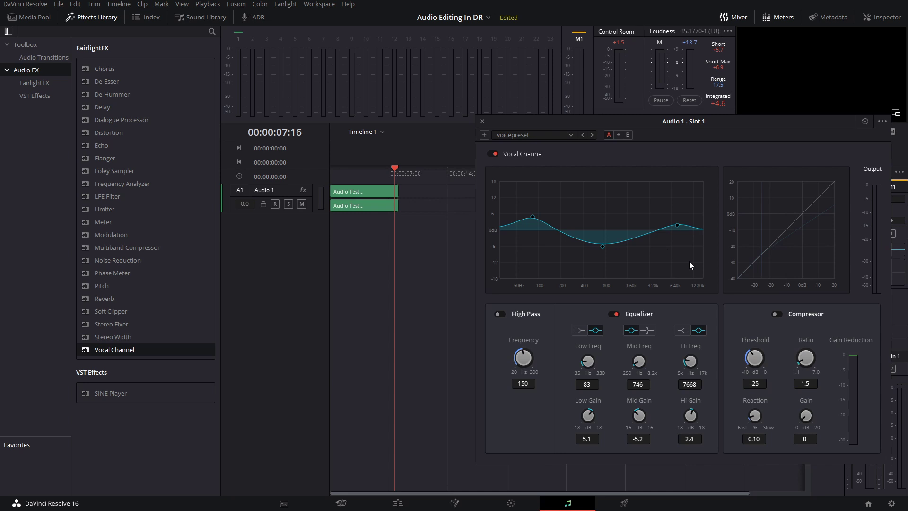
left_click_drag(608, 121, 556, 119)
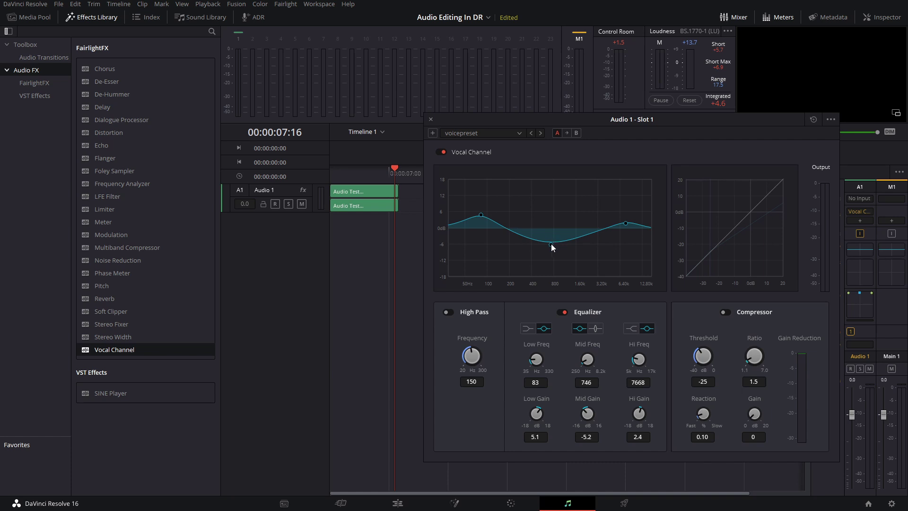
left_click_drag(552, 241, 550, 234)
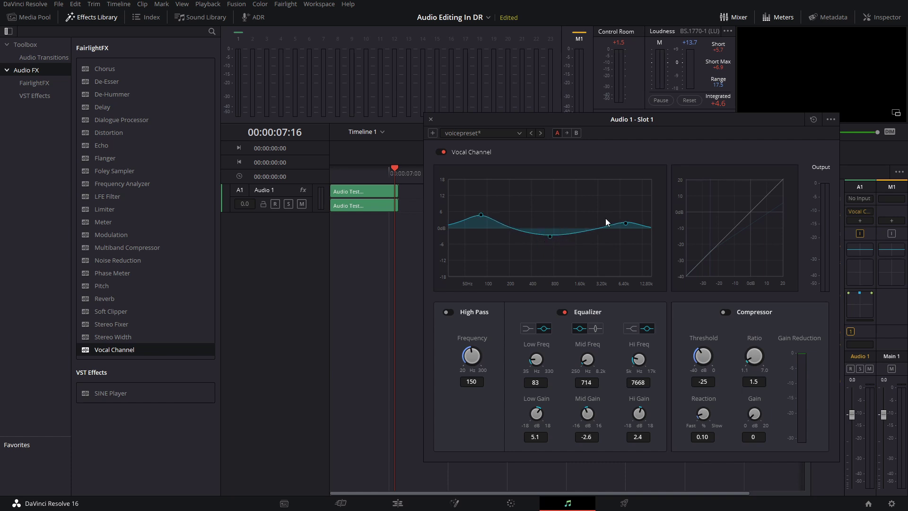
left_click_drag(481, 215, 486, 219)
left_click(430, 119)
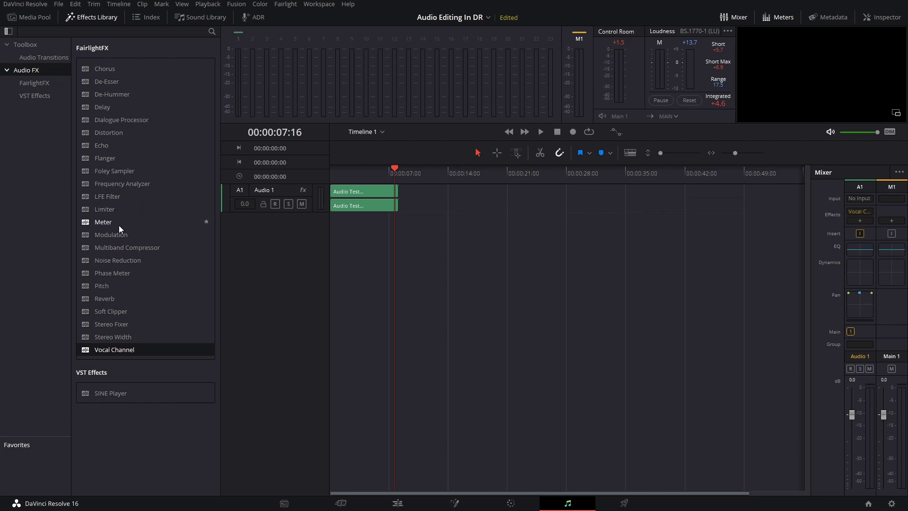
Add the Noise Reduction effect to the Audio 1 track and load its De-Hiss preset
left_click_drag(121, 261, 853, 222)
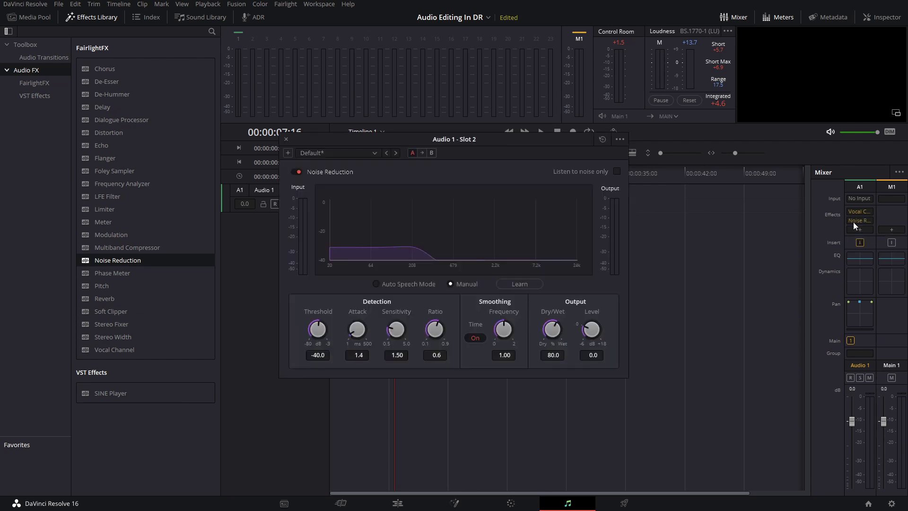
left_click(340, 153)
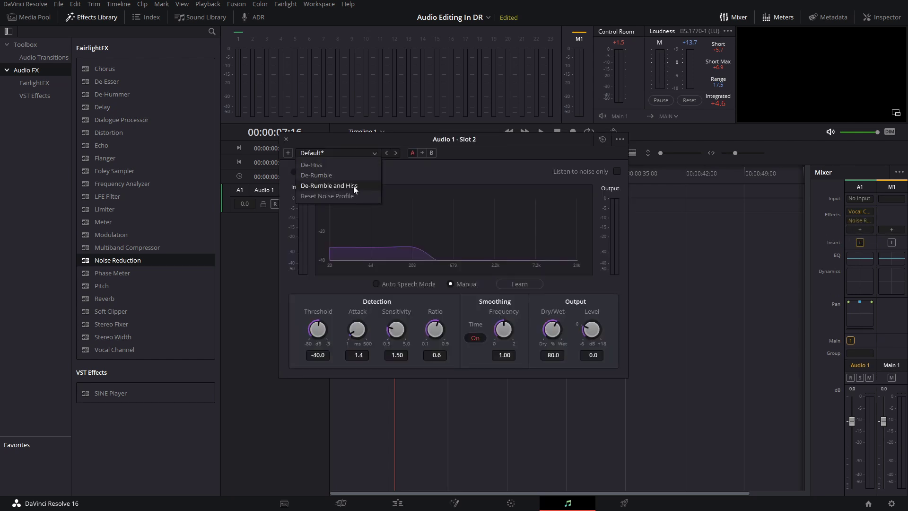
left_click(318, 166)
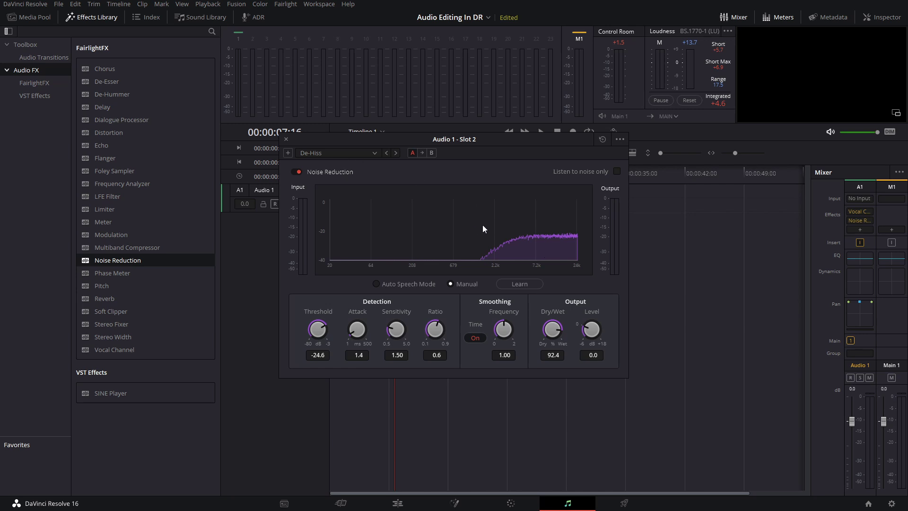
Play the track from the start to check the De-Hiss noise reduction on the voice
left_click_drag(350, 136, 529, 145)
key("Home")
key("space")
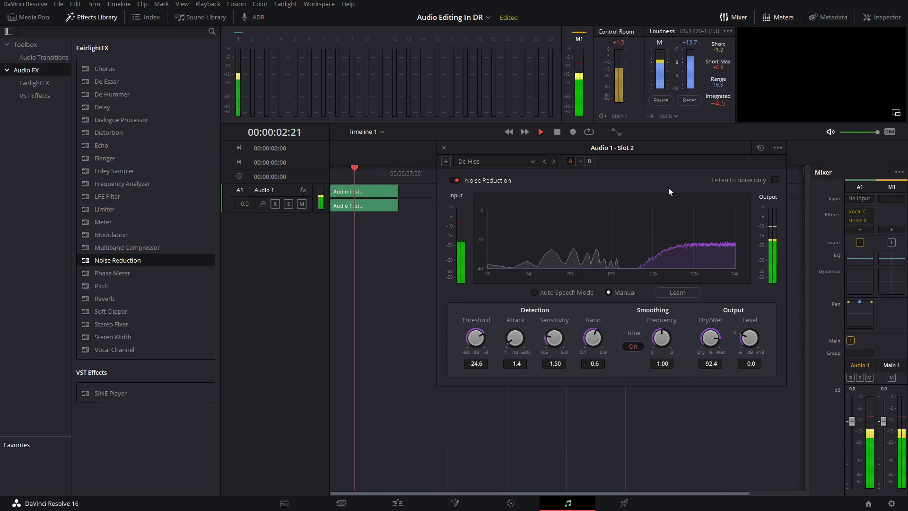
key("space")
left_click(344, 177)
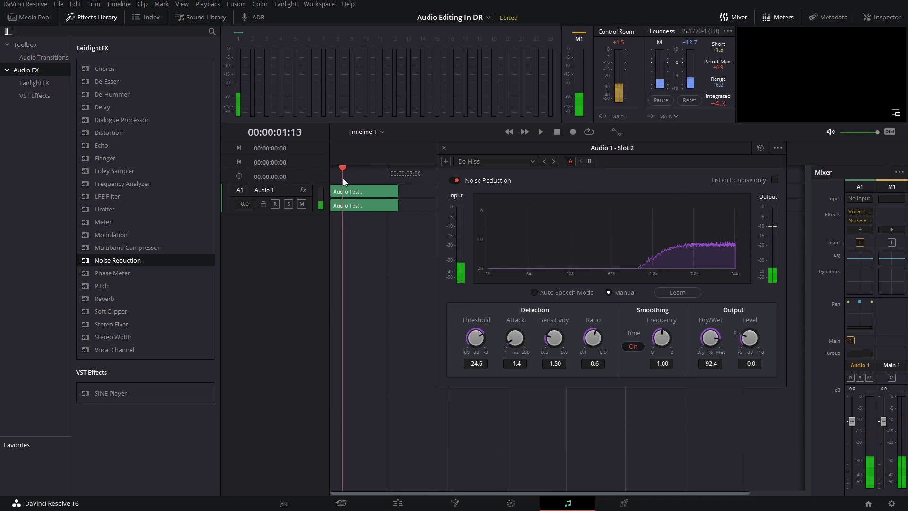
key("Home")
key("space")
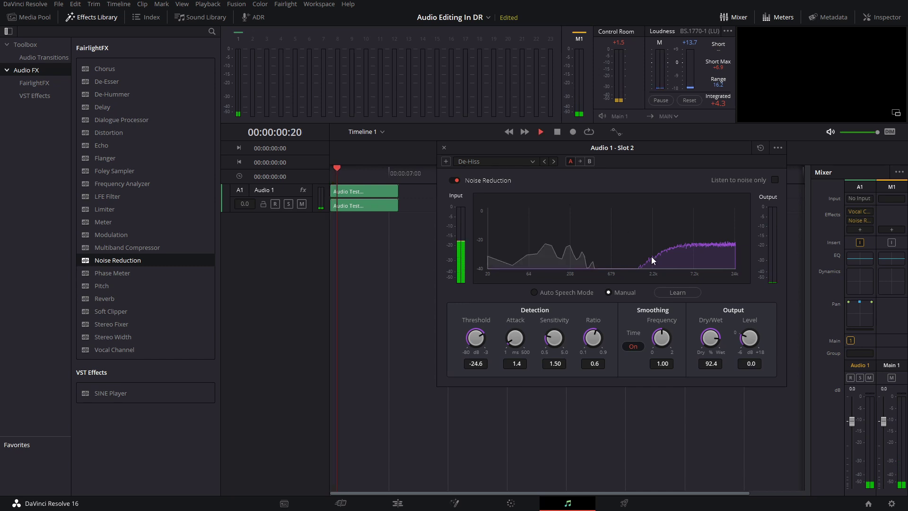
key("space")
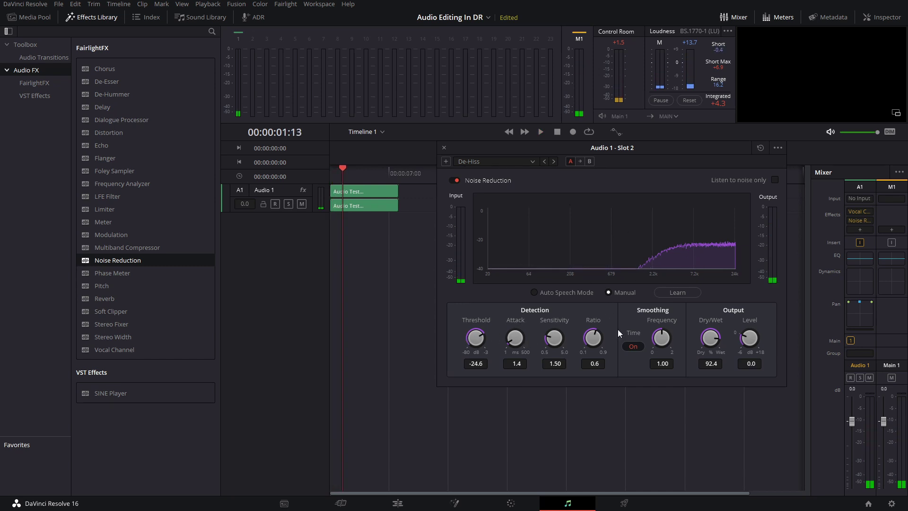
Set Noise Reduction to 69.5% dry/wet and 0.84 smoothing frequency, auditioning briefly, and close its window
left_click(661, 337)
left_click_drag(727, 336, 695, 336)
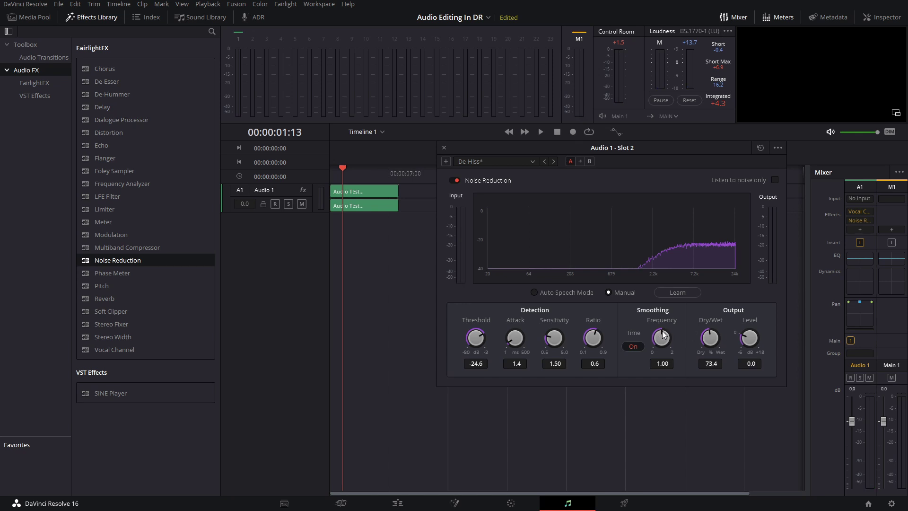
key("space")
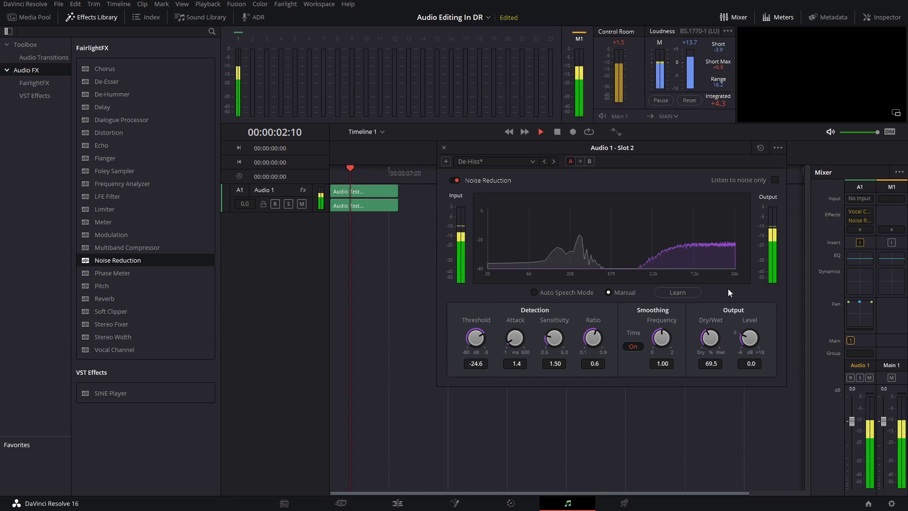
key("space")
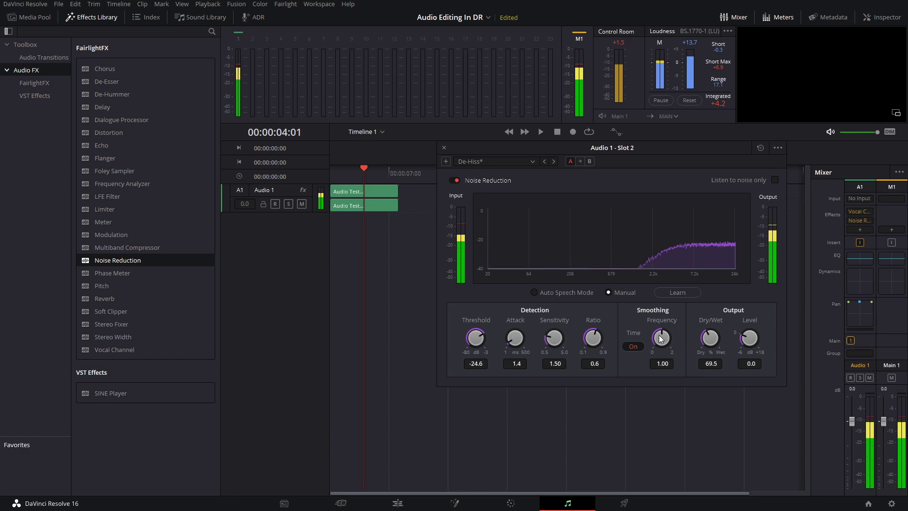
left_click_drag(657, 337, 646, 337)
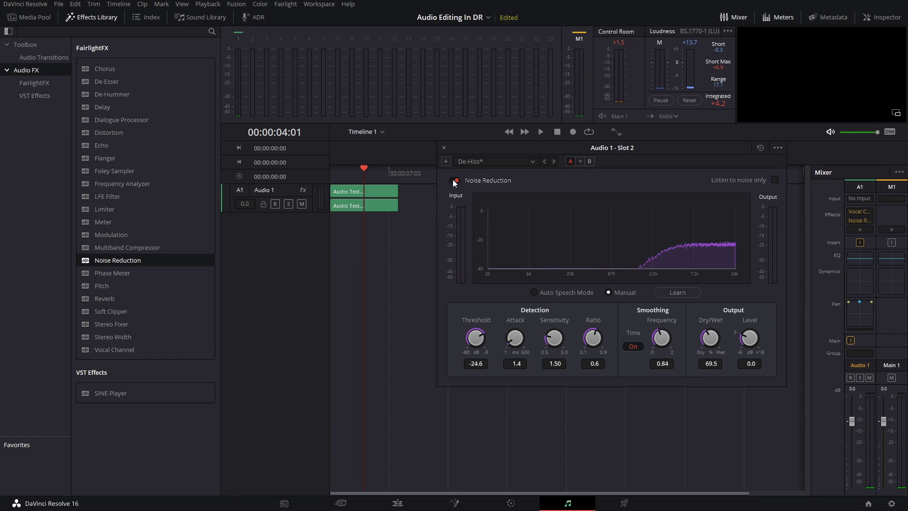
left_click(445, 148)
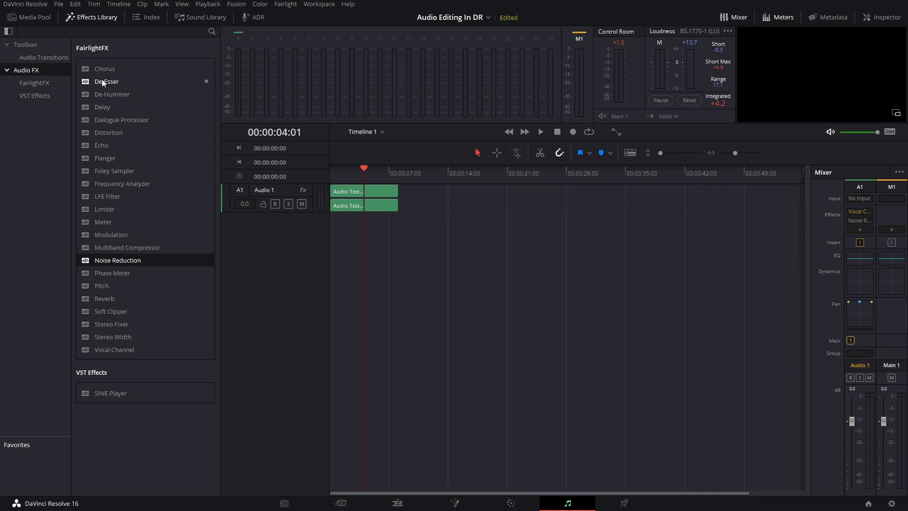
Add the De-Esser effect to Audio 1, load its Aggressive preset, and adjust it to 7k frequency and 56.8% amount
left_click_drag(103, 81, 858, 228)
left_click(345, 138)
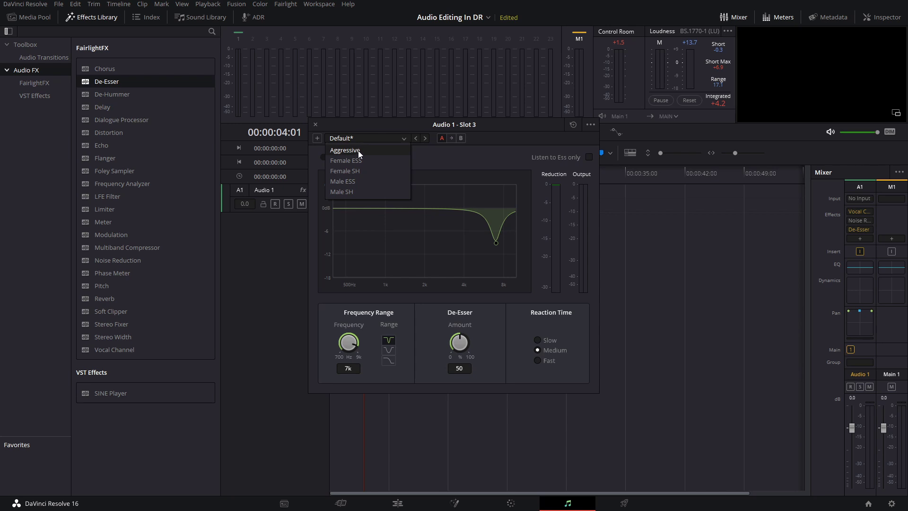
left_click(359, 150)
left_click_drag(444, 271, 496, 246)
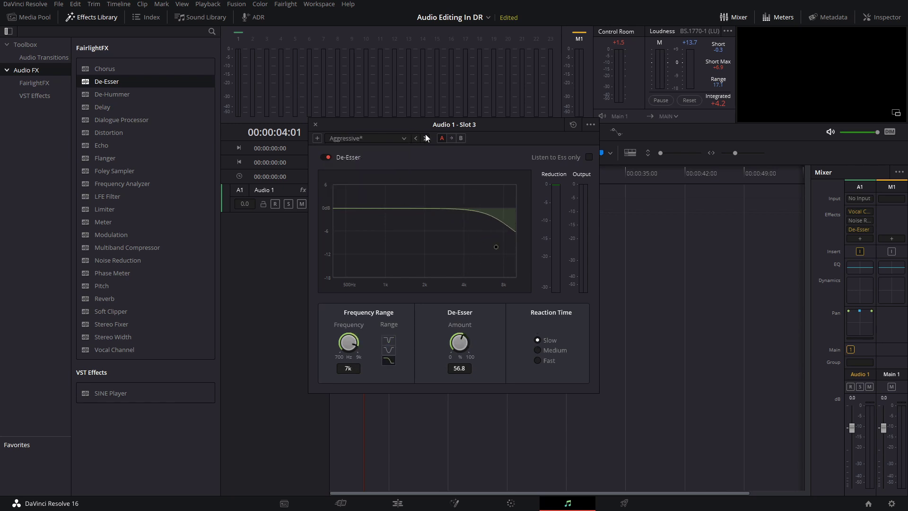
Play the track to check the De-Esser, return the playhead to the start, and close the effect window
left_click_drag(480, 133, 614, 141)
left_click(347, 171)
left_click(341, 171)
key("space")
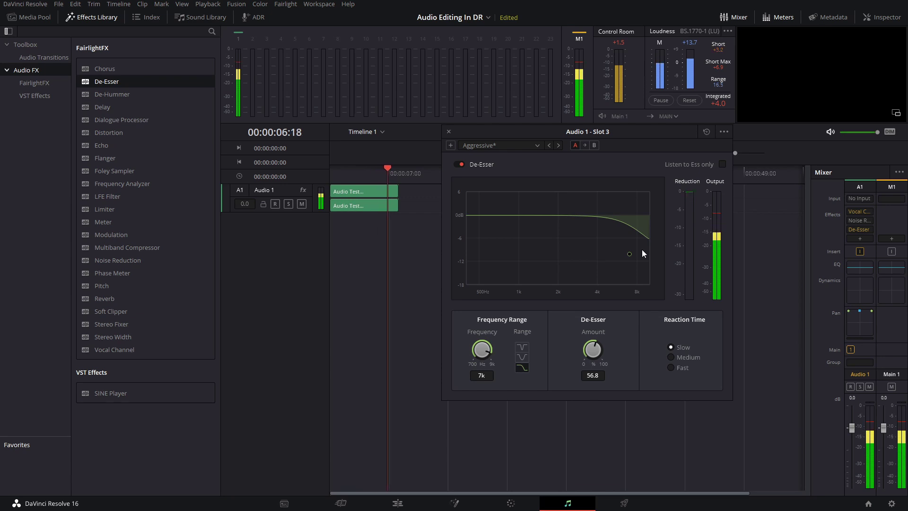
key("space")
key("Home")
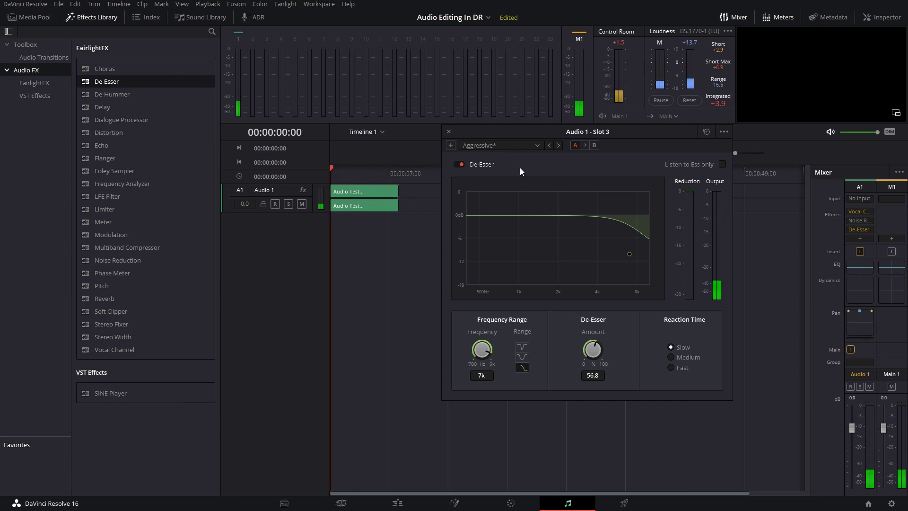
left_click(449, 132)
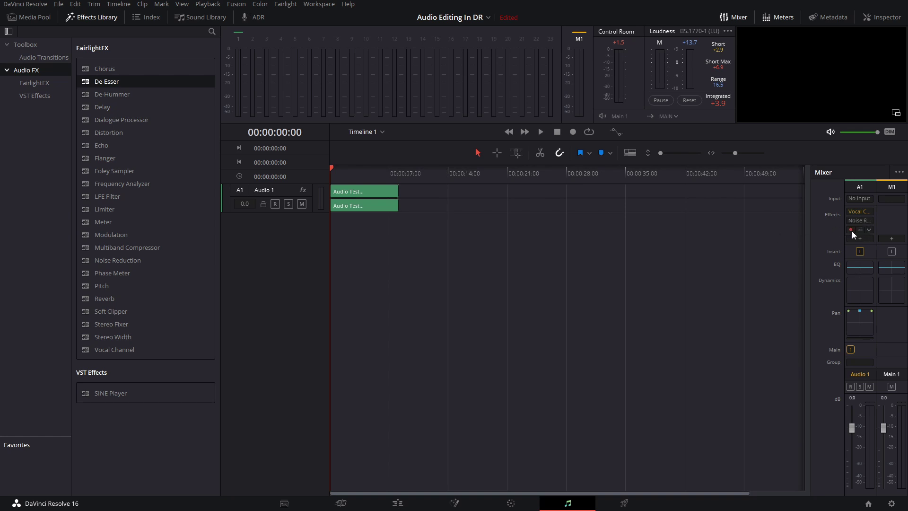
On the Edit page, move the audio clip to start at about 00:00:06:22 and place the playhead at its beginning
left_click(397, 502)
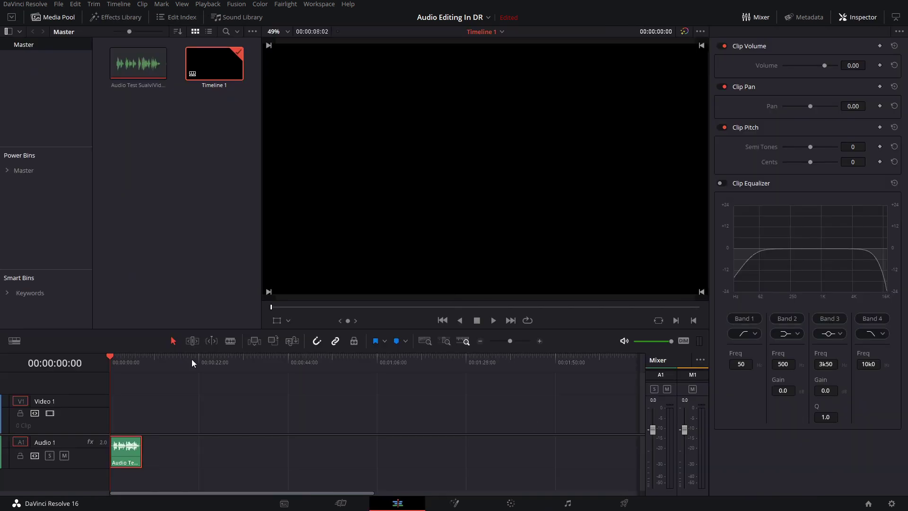
left_click_drag(132, 453, 159, 453)
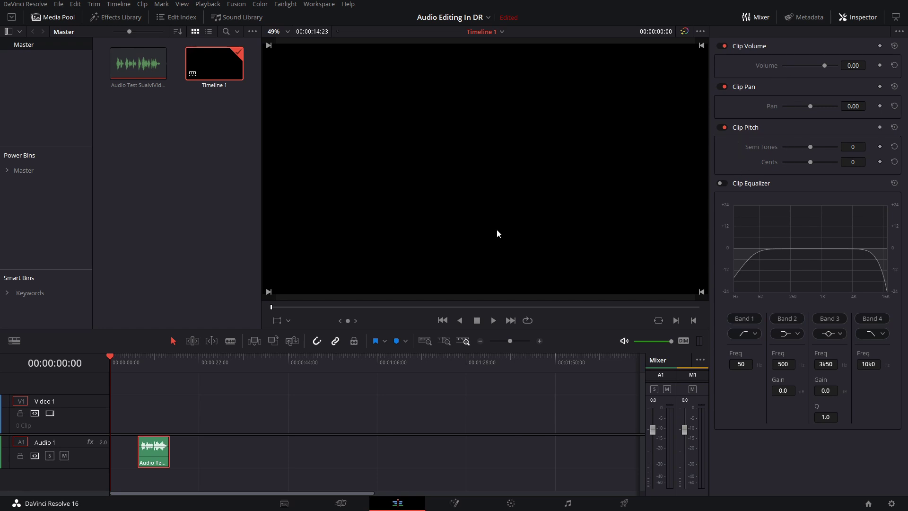
left_click(140, 362)
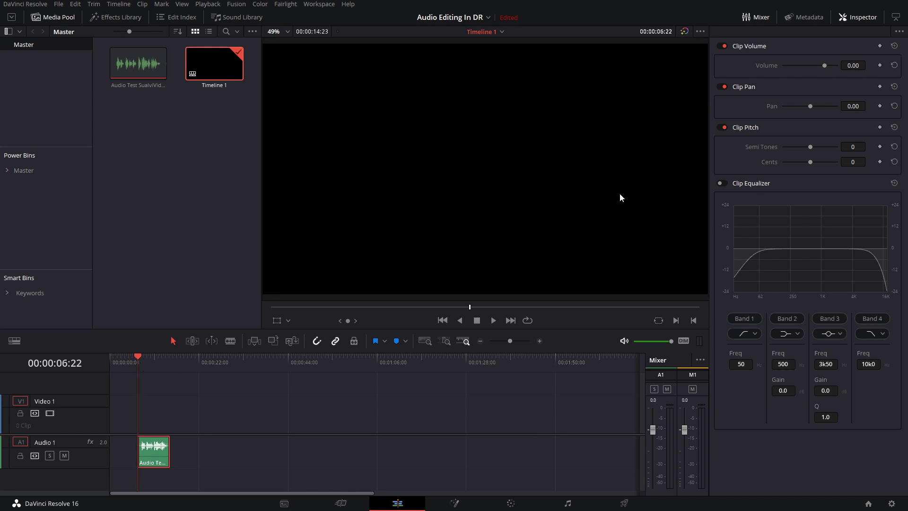
Try a clip pitch of -10 semitones and play the voice to hear it
left_click(798, 148)
key("space")
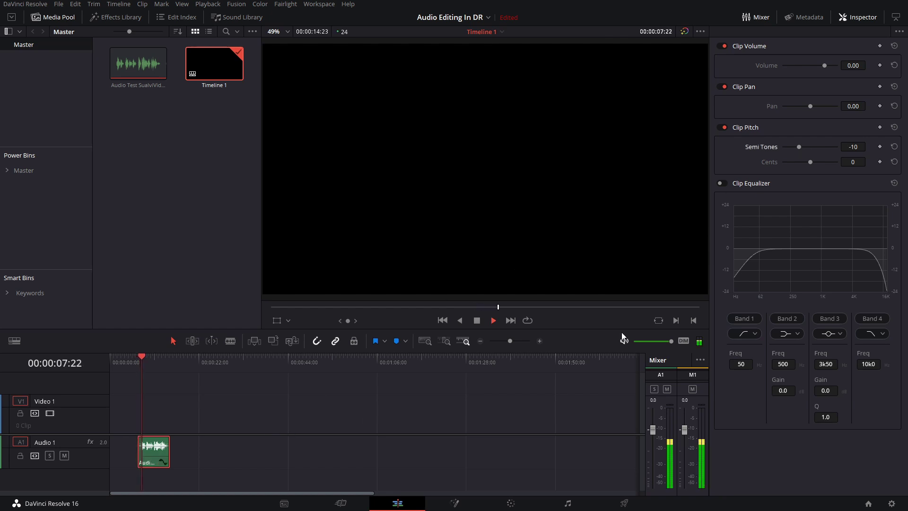
key("space")
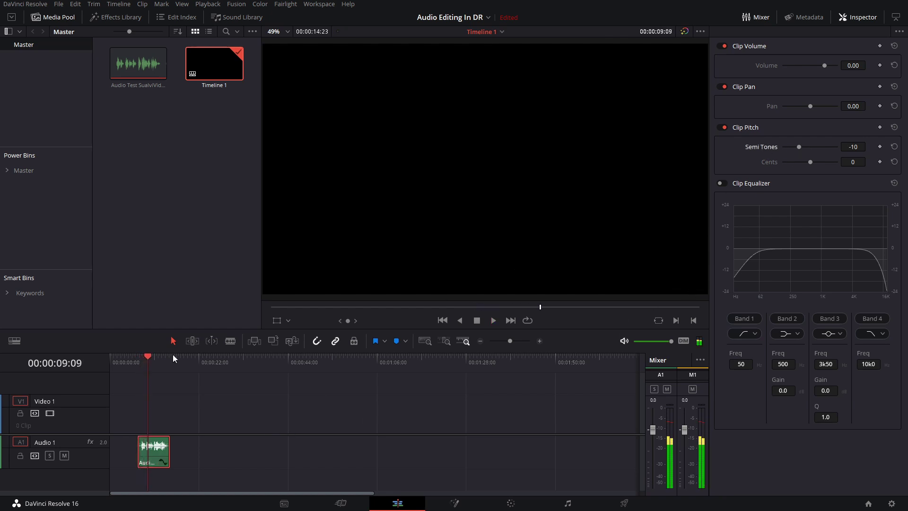
left_click(477, 321)
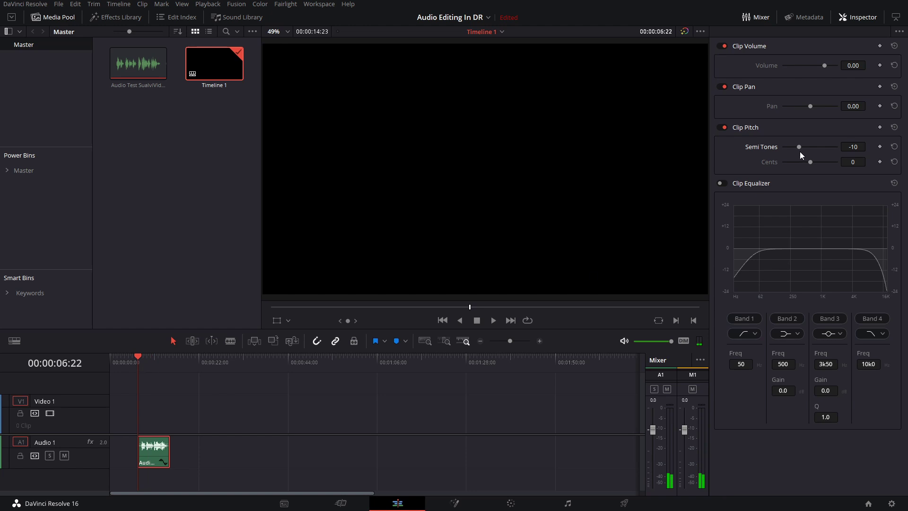
Try a clip pitch of -1 semitone and listen to the clip from its start
left_click_drag(805, 149, 805, 149)
key("space")
key("space")
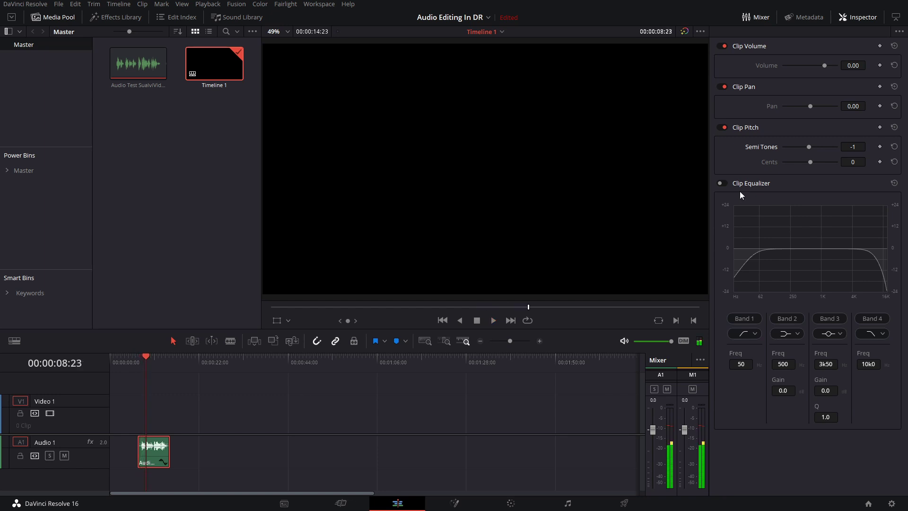
Reset the clip's pitch to 0 semitones
left_click(854, 146)
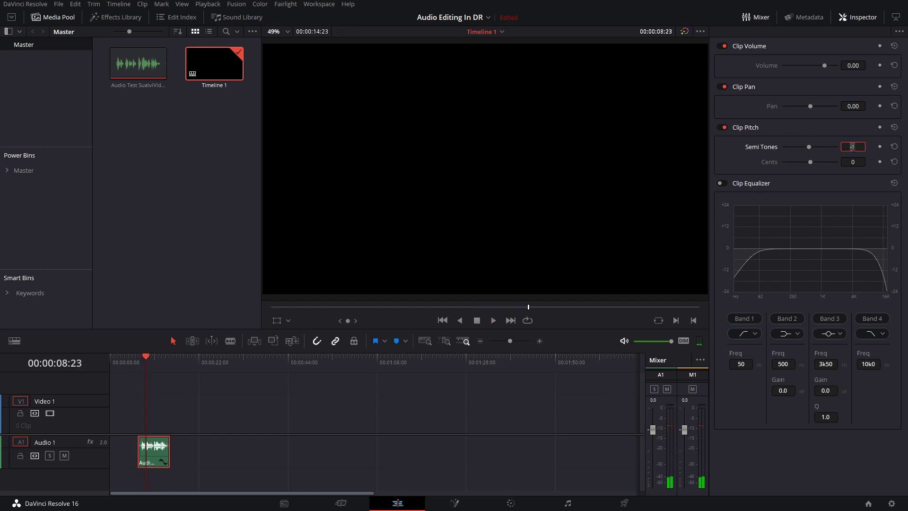
key("BackSpace")
key("BackSpace")
type("0")
key("Return")
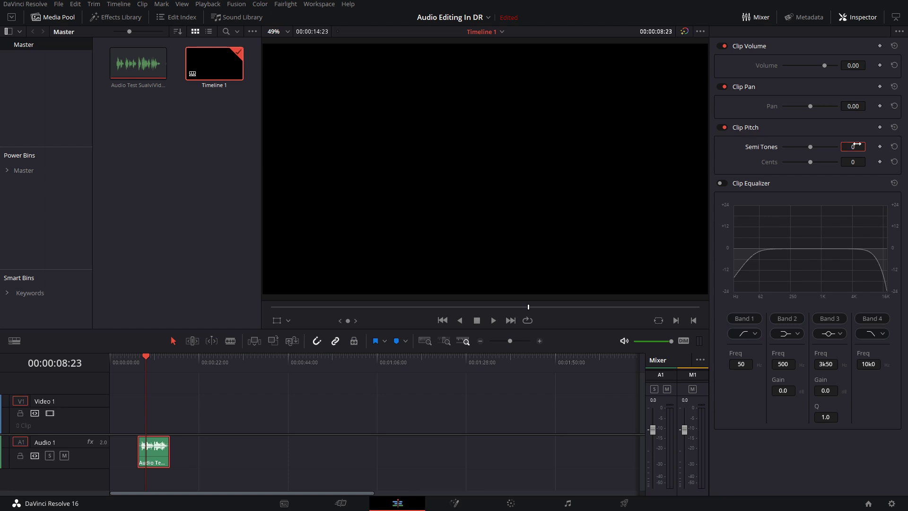
Play the clip from its start to check the voice at its original pitch
left_click(138, 359)
key("space")
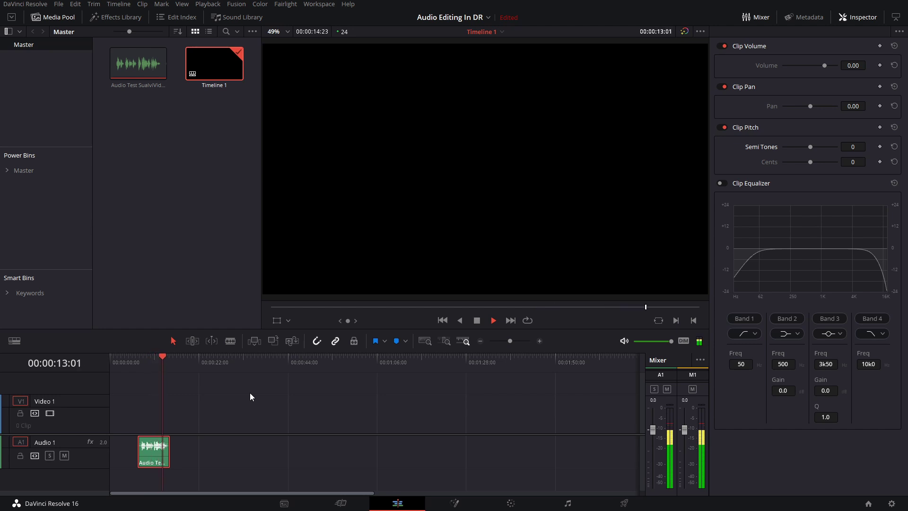
key("space")
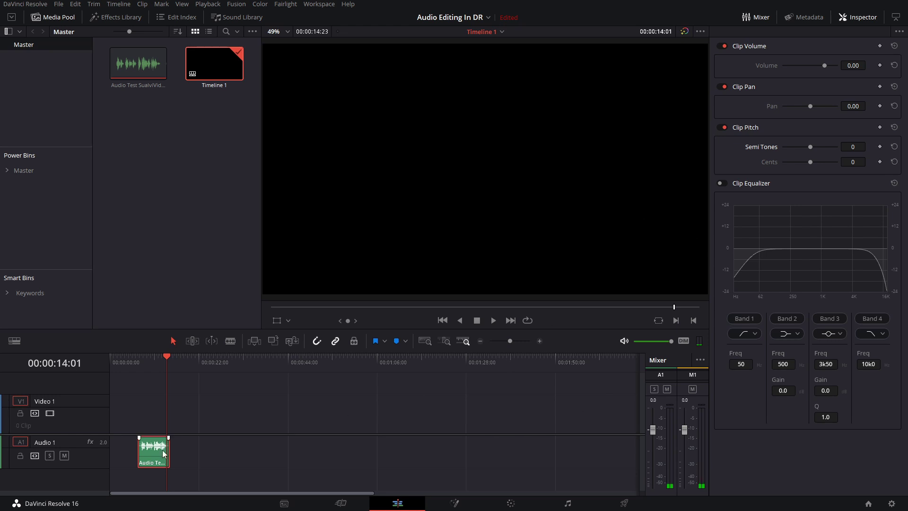
Duplicate the voice clip onto Audio 2 and Audio 3, and set the mixer faders to +1.7 dB for A1 and -19 dB for A2
left_click_drag(151, 467, 158, 491)
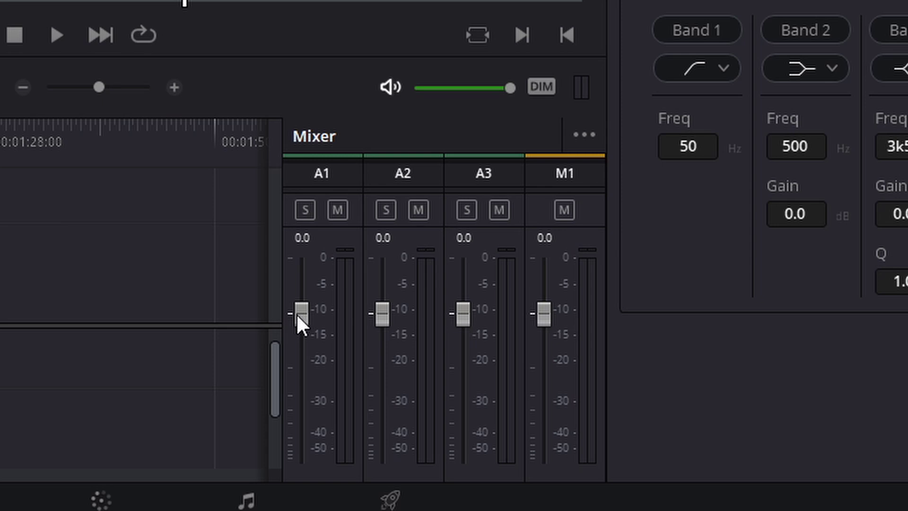
left_click_drag(296, 313, 440, 395)
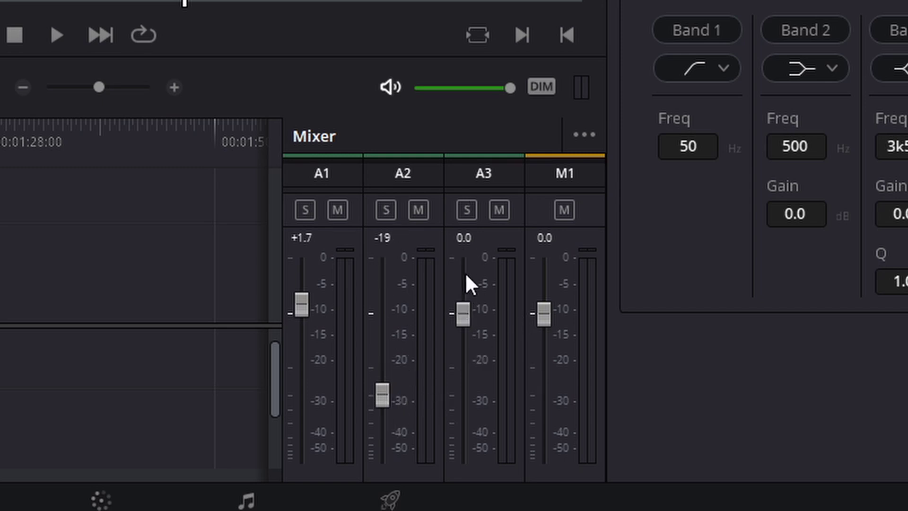
Add a volume keyframe near the start of the Audio 3 clip and lower the level at its second keyframe
scroll(137, 331, "down", 3)
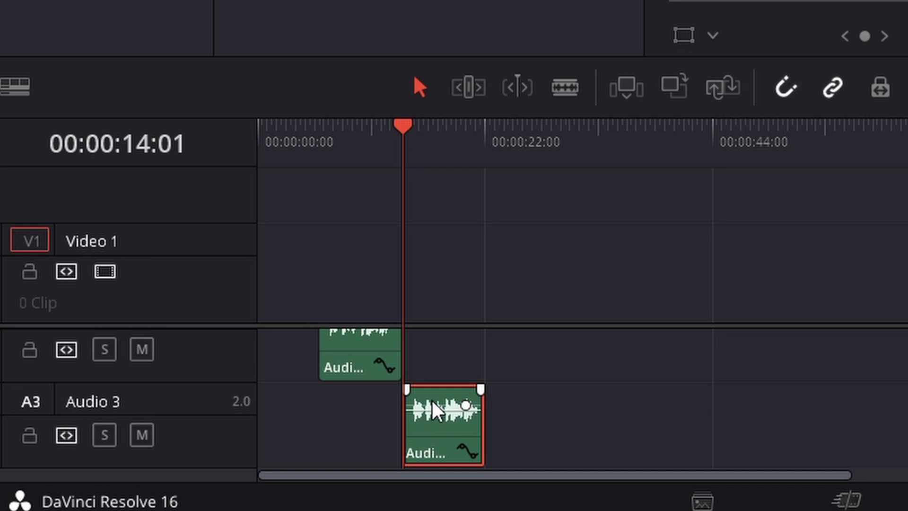
left_click(424, 405, "alt")
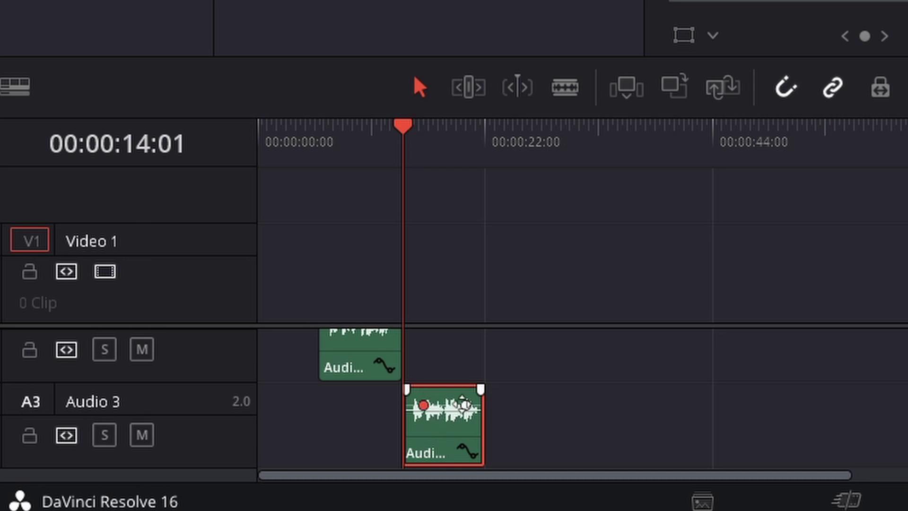
left_click_drag(448, 158, 414, 220)
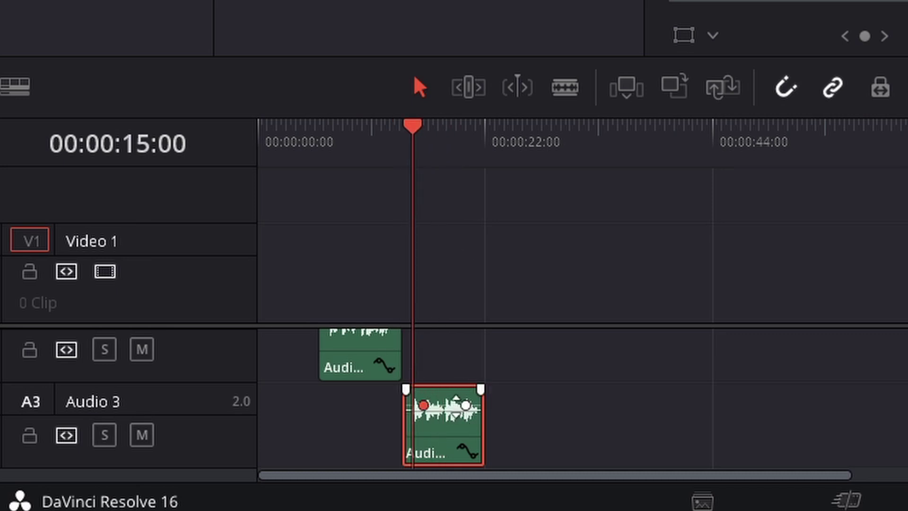
left_click_drag(465, 405, 462, 424)
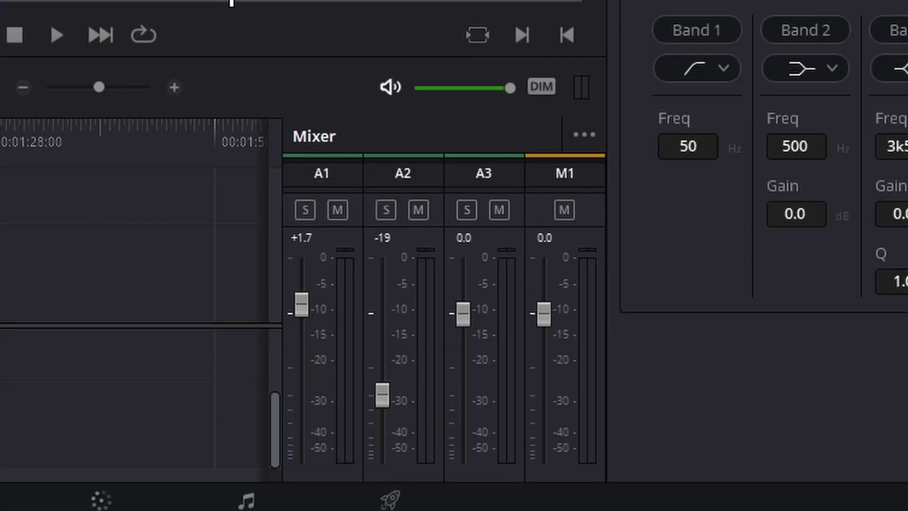
Set the A3 fader to -15 dB, try the main M1 fader at +1.7 dB, and return M1 to 0.0 dB
left_click_drag(469, 319, 519, 389)
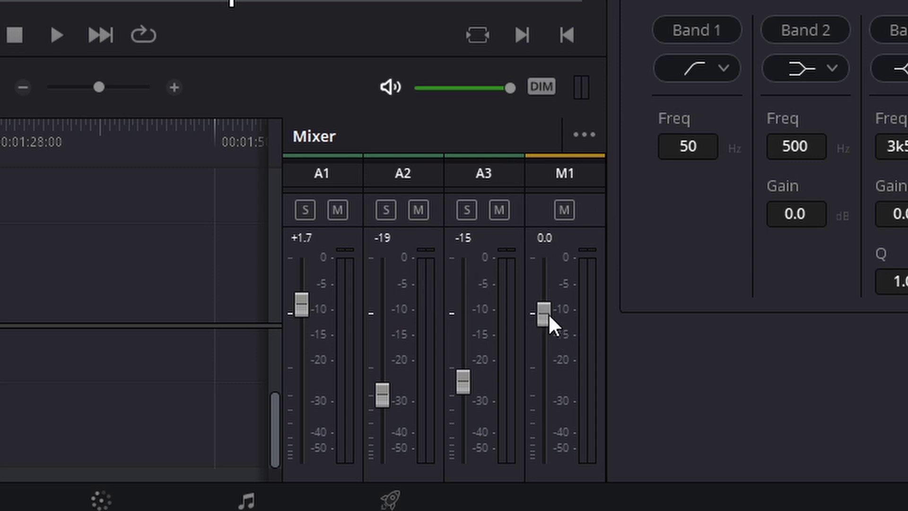
left_click_drag(551, 319, 571, 312)
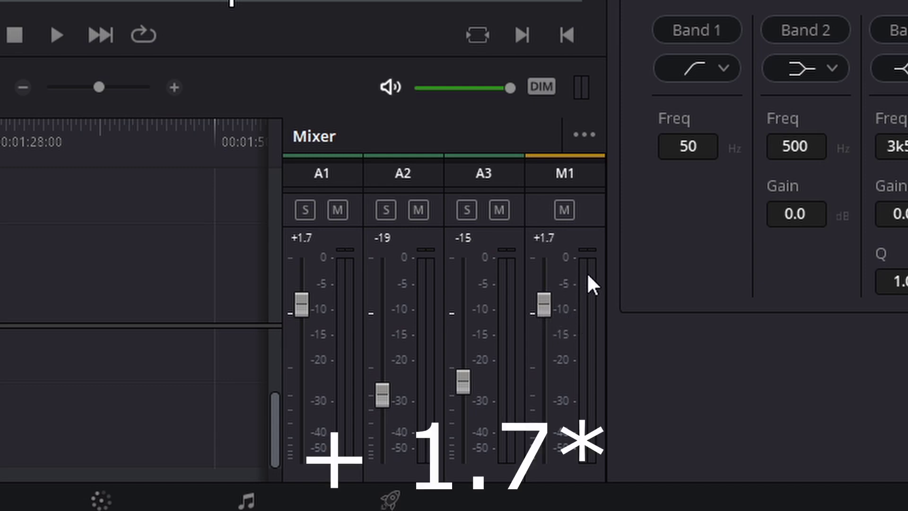
scroll(146, 379, "up", 3)
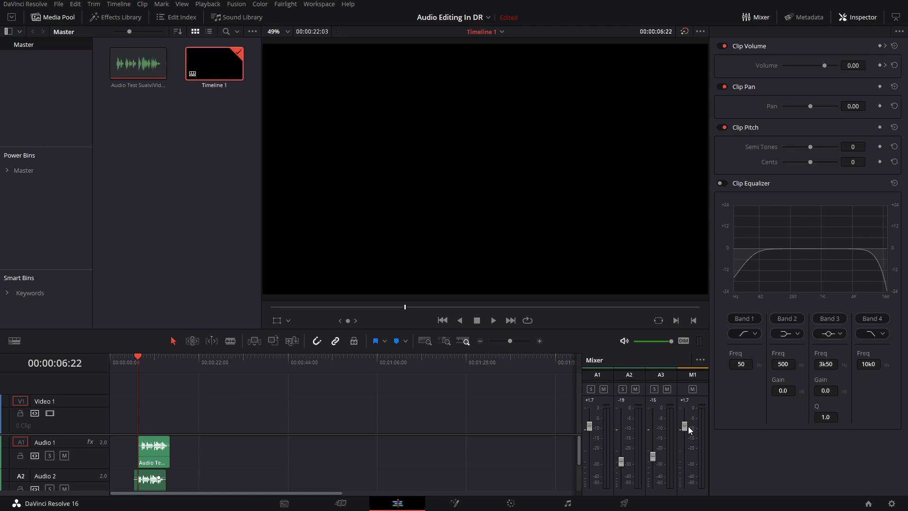
left_click_drag(685, 426, 687, 430)
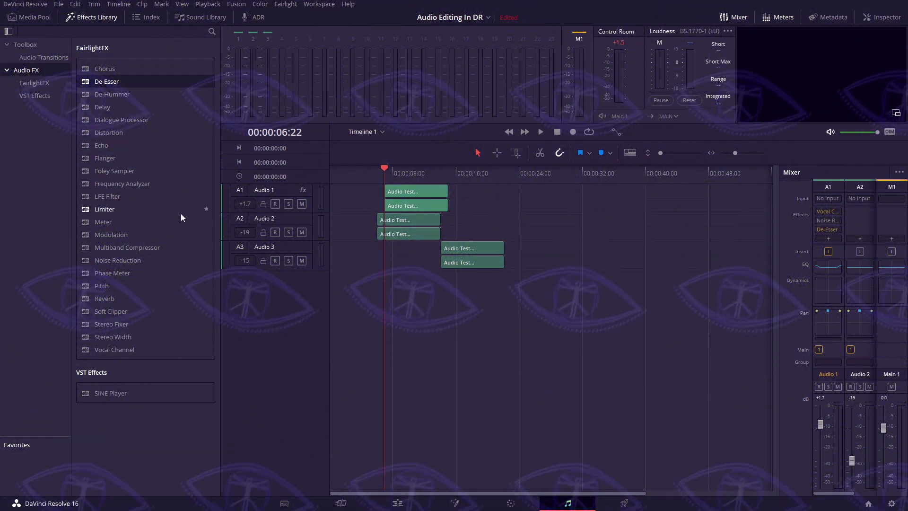
Widen the mixer on the Fairlight page
left_click_drag(780, 336, 766, 337)
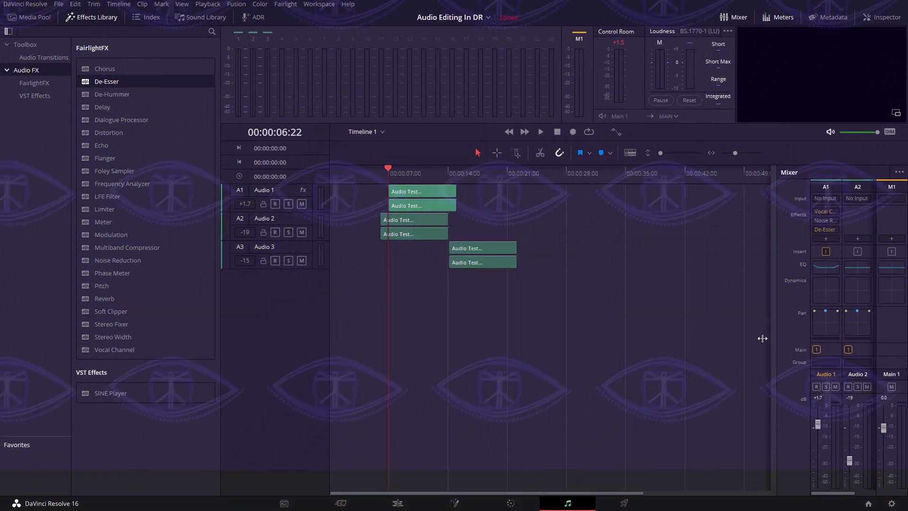